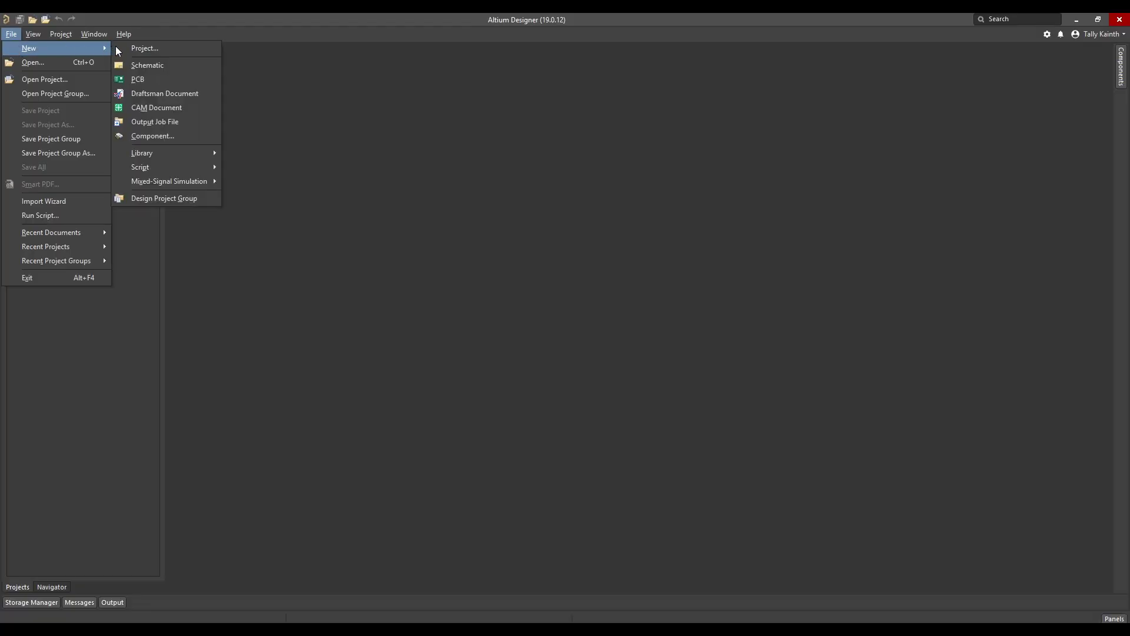
- Create a PCB project renamed from PCB_Project to 'Expansion Board', stored in the Exercises folder
click(140, 48)
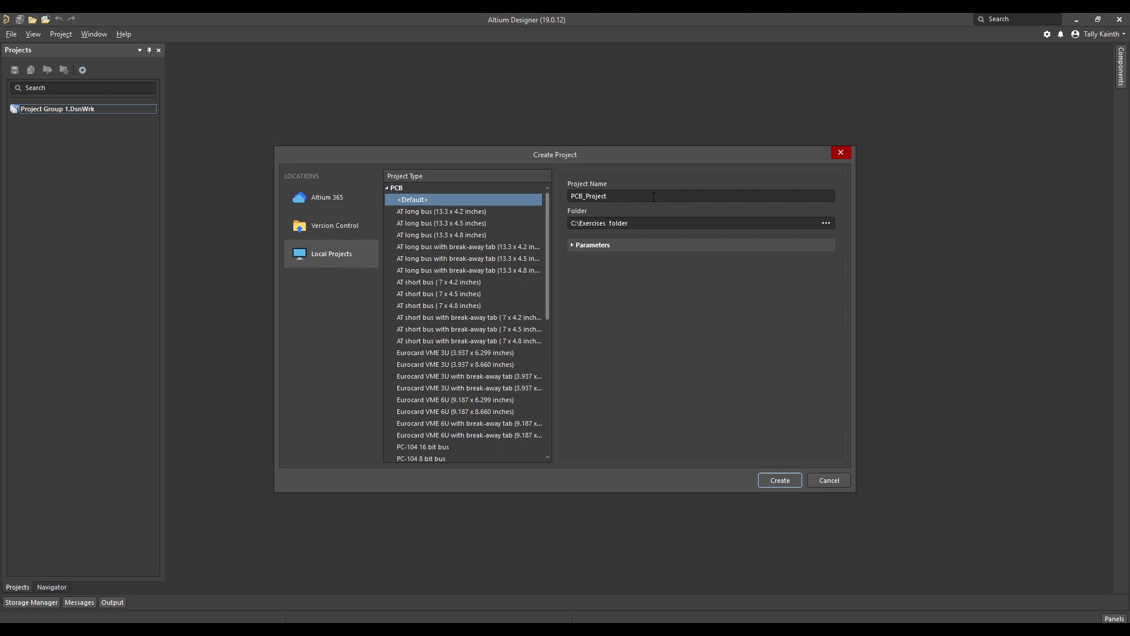
double_click(654, 197)
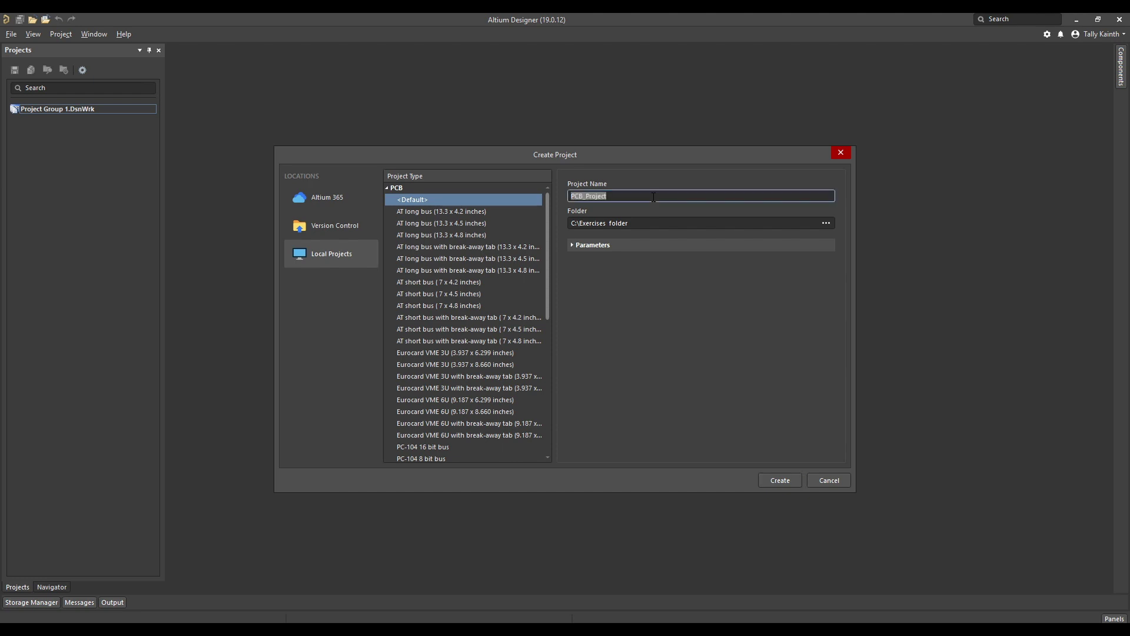
text(Expansion Board)
key(Tab)
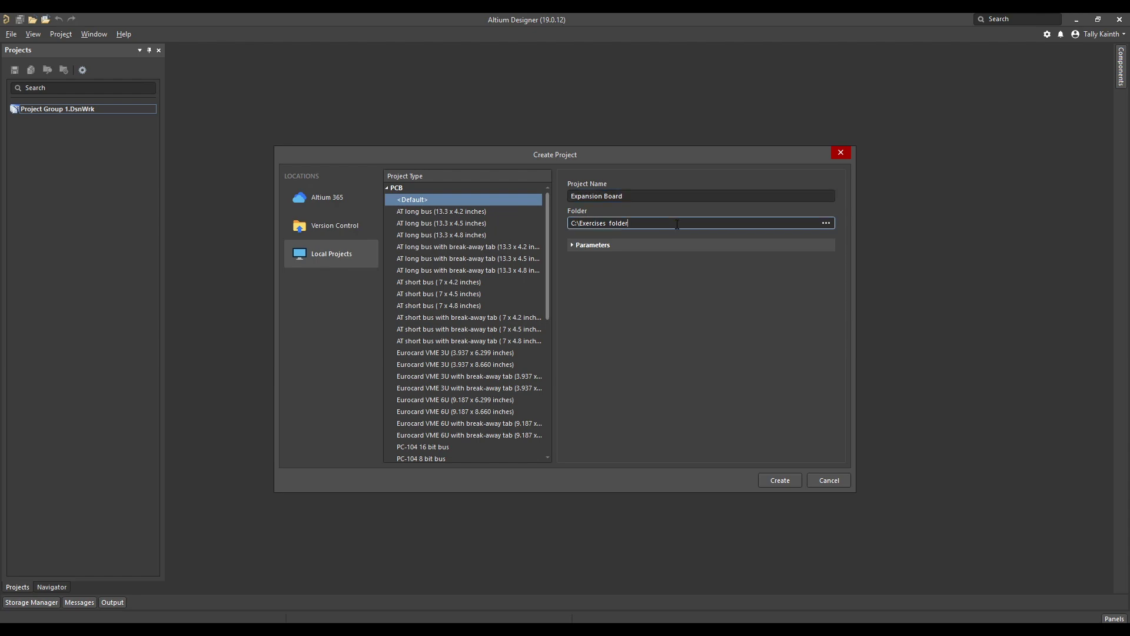
click(826, 223)
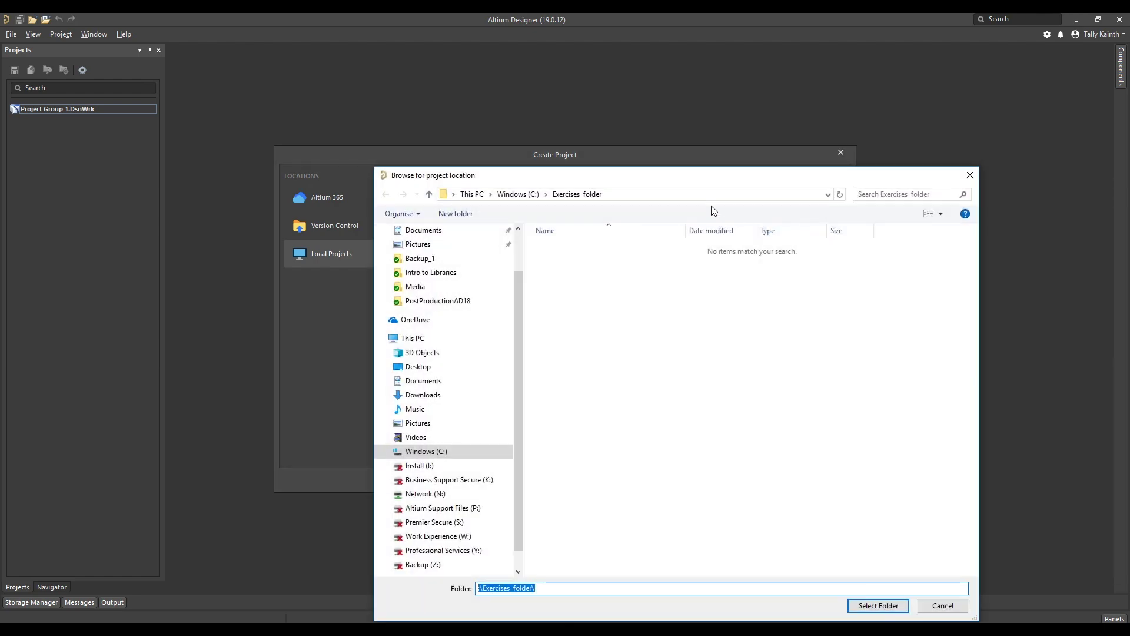
click(861, 603)
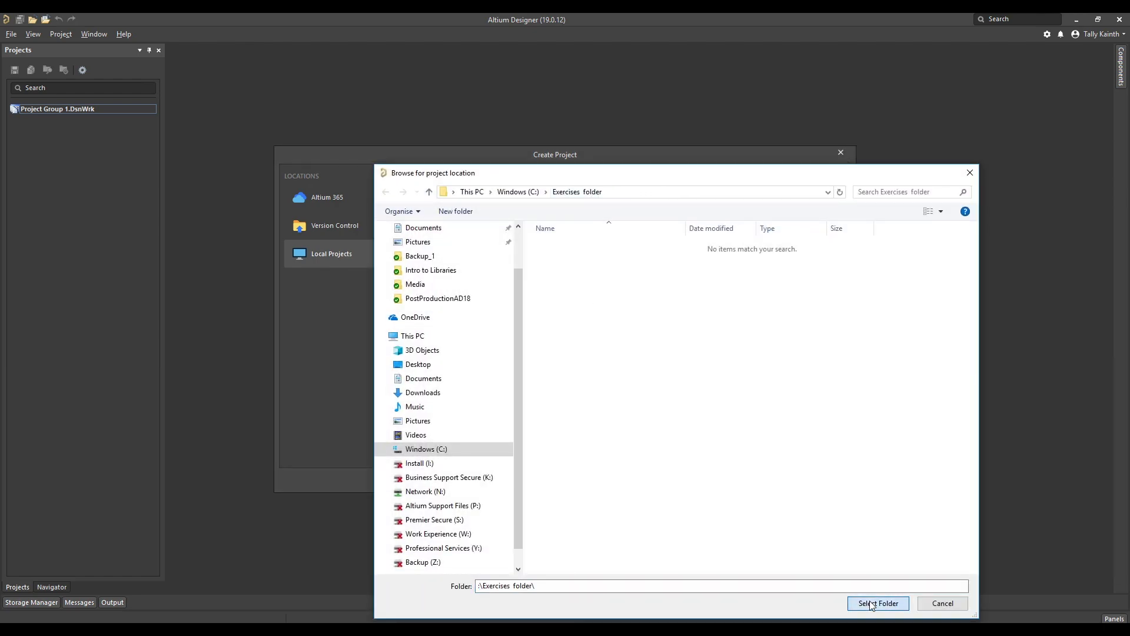
click(785, 481)
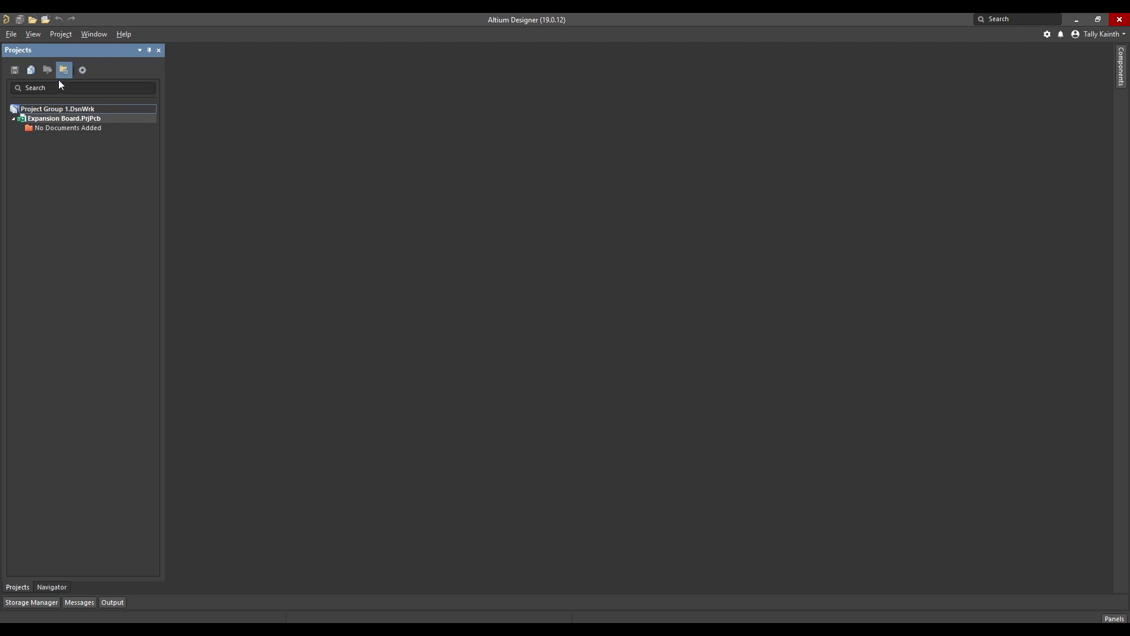
- Add a blank schematic sheet, Sheet1.SchDoc, to Expansion Board.PrjPcb
right_click(60, 120)
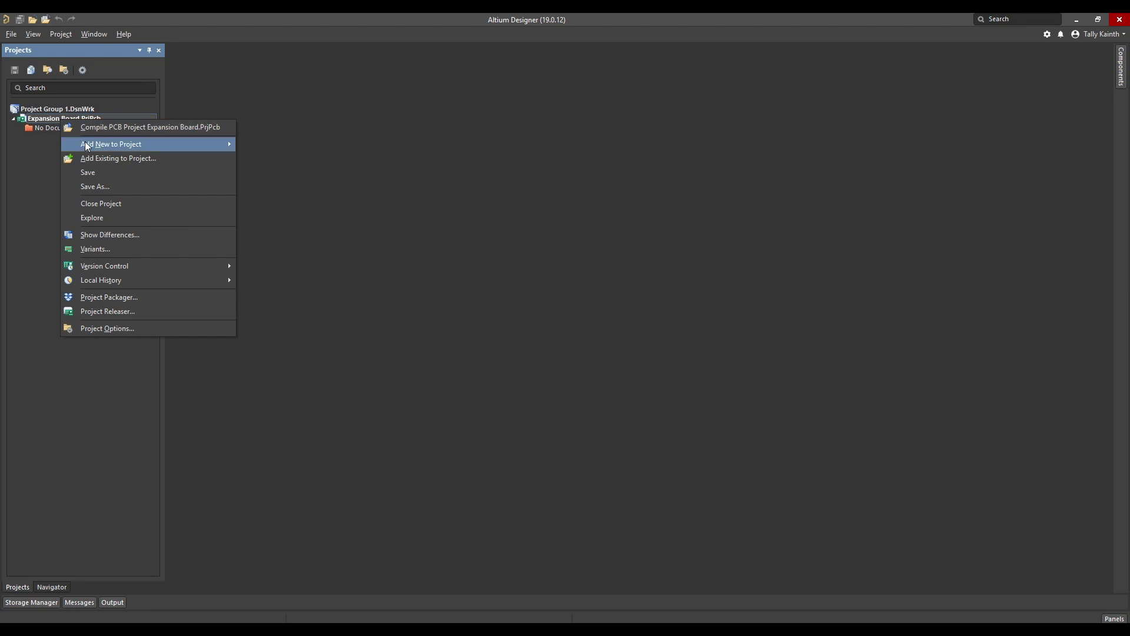
mouse_move(110, 144)
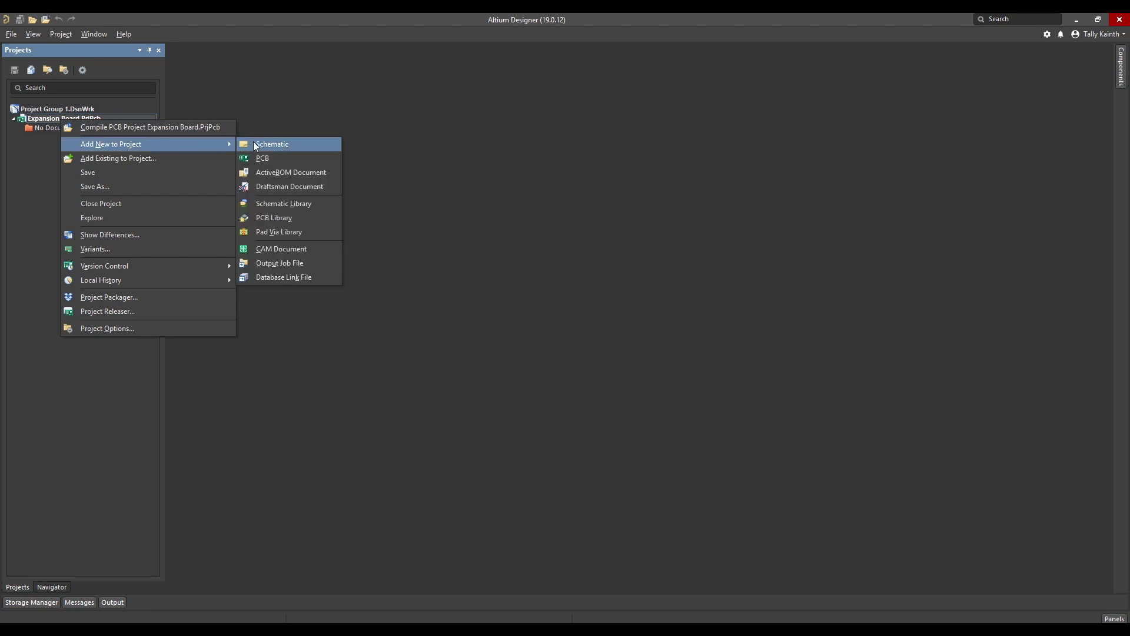
click(254, 146)
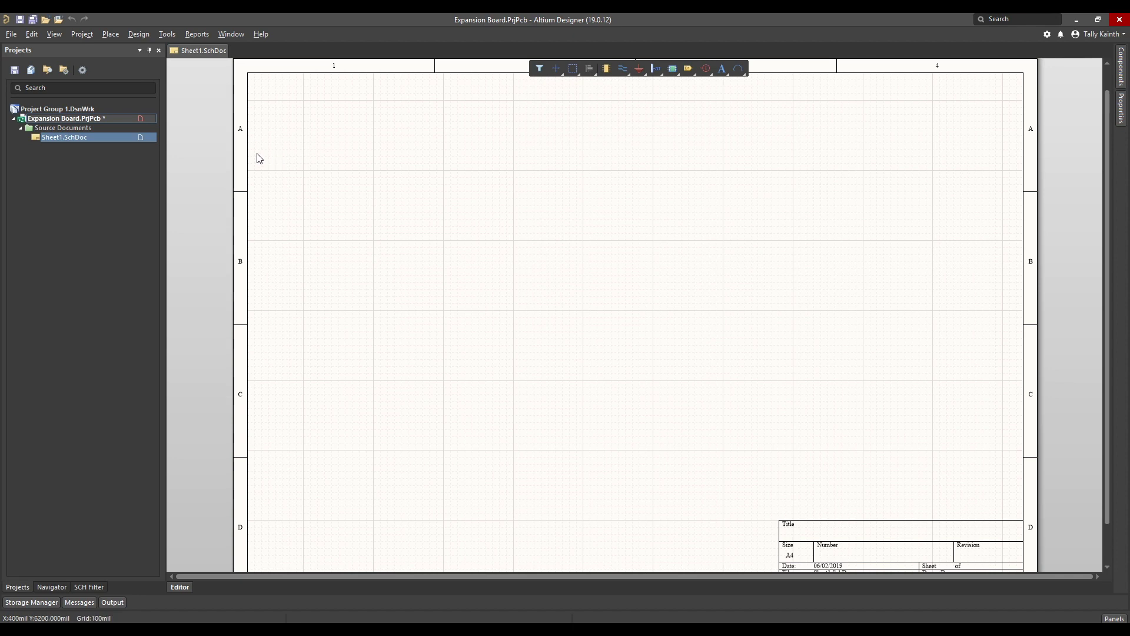
- Save Sheet1.SchDoc under the file name 'Expansion Board'
right_click(86, 138)
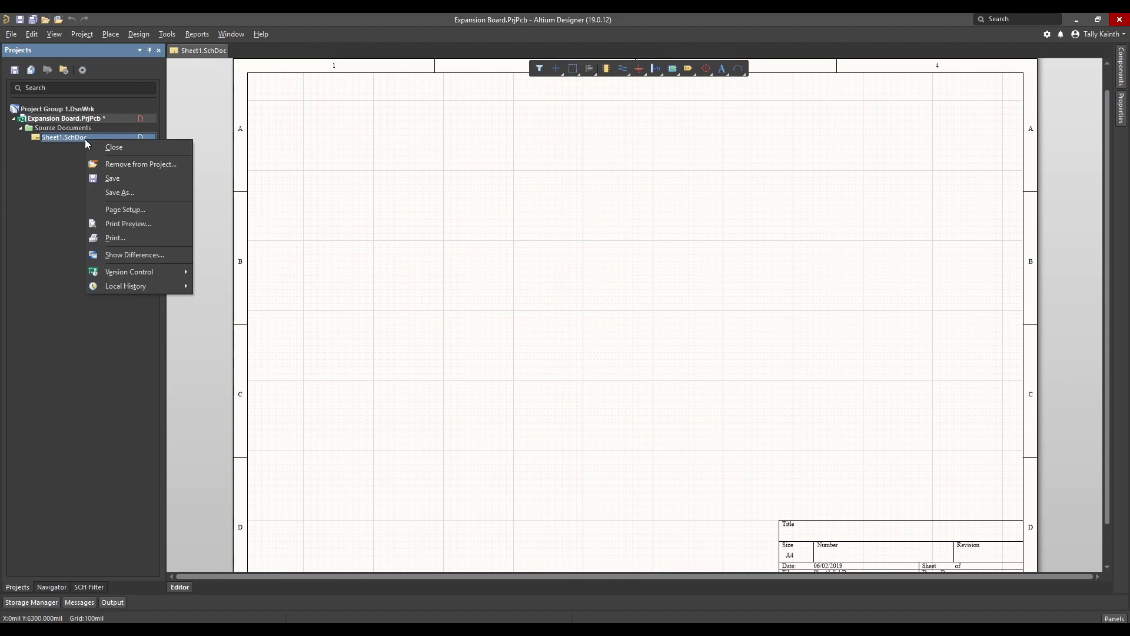
click(134, 195)
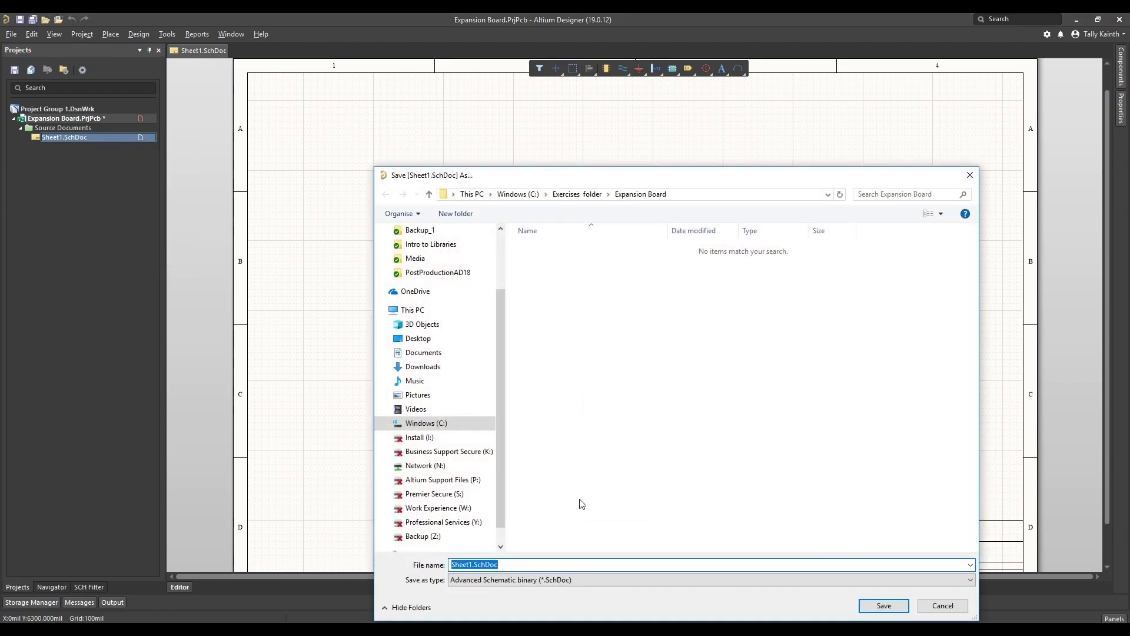
text(Expansion Board)
click(883, 606)
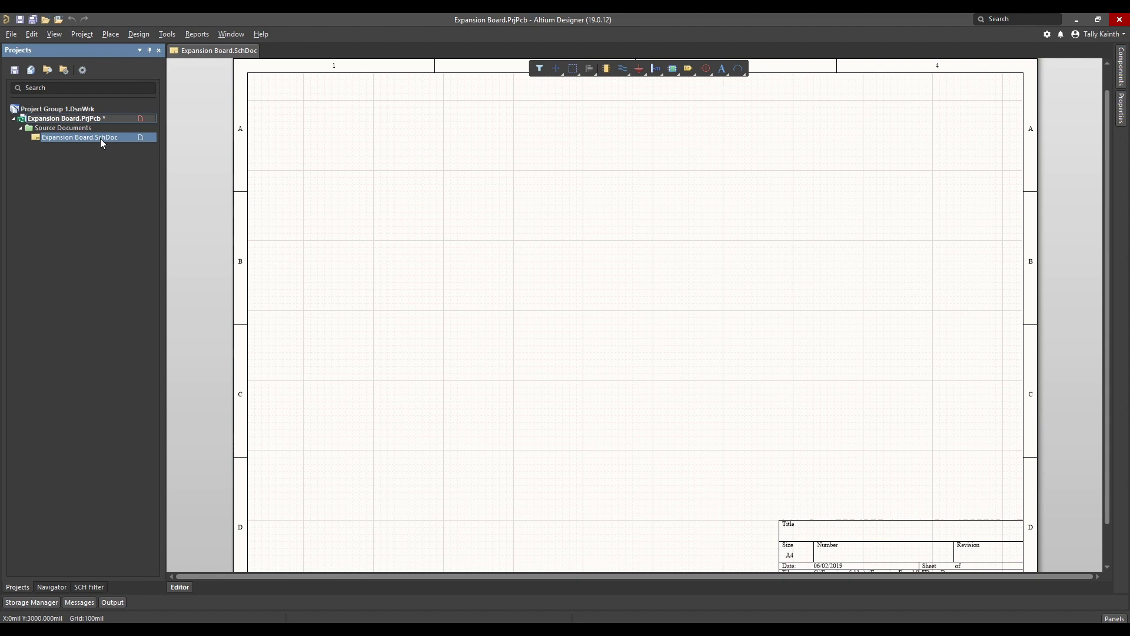
- Save Expansion Board.PrjPcb from the Projects panel
right_click(110, 119)
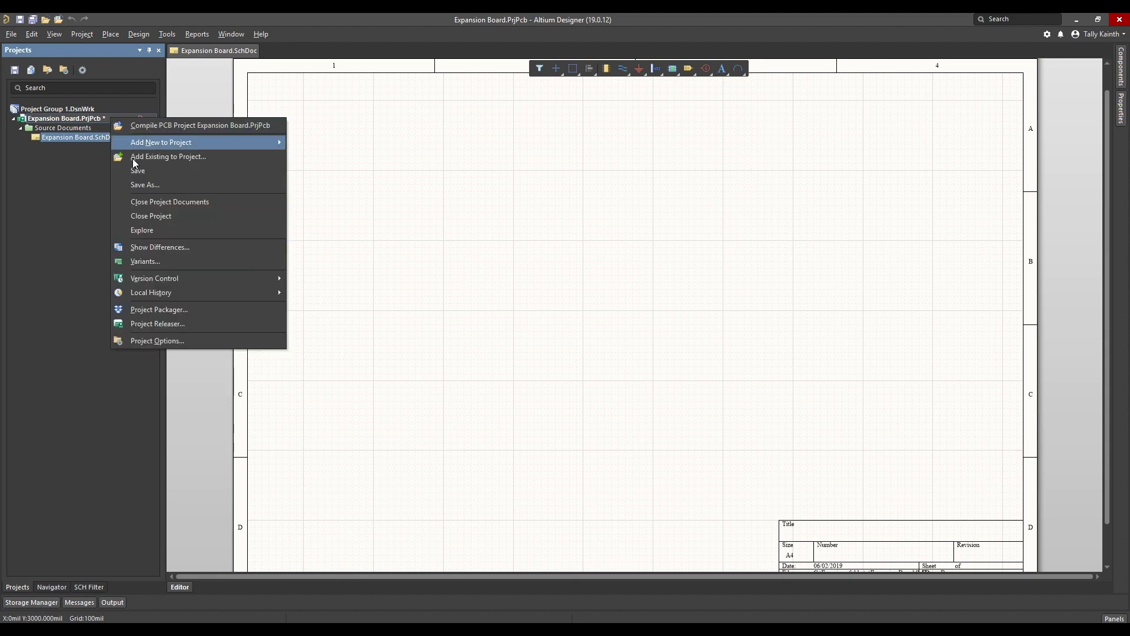
click(140, 171)
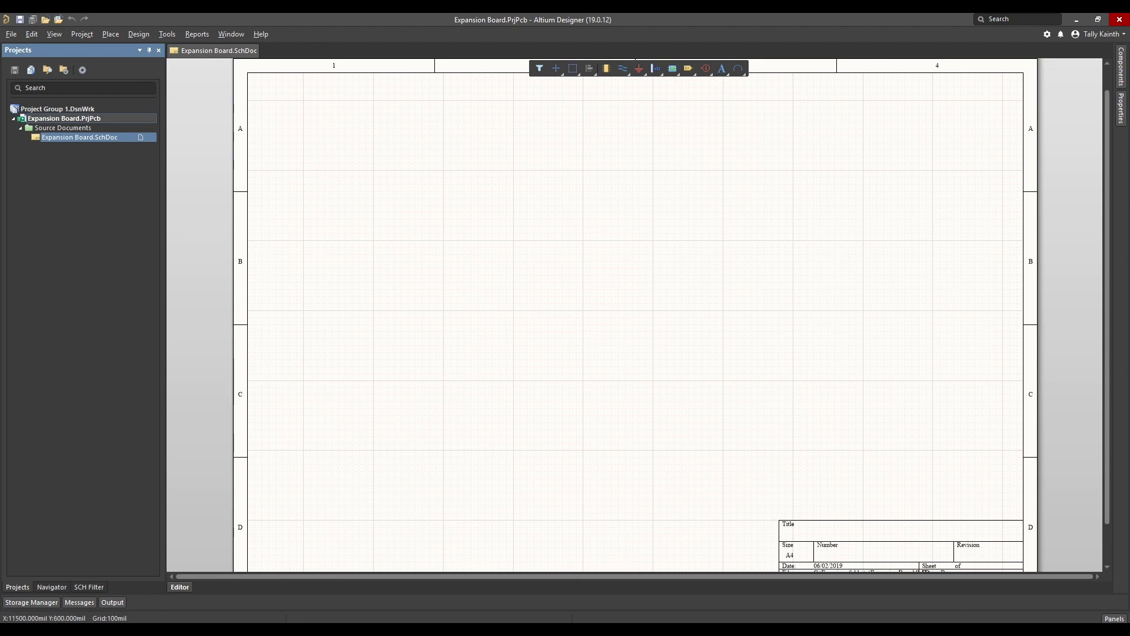
- Show the Properties panel with the schematic's document options
click(1111, 619)
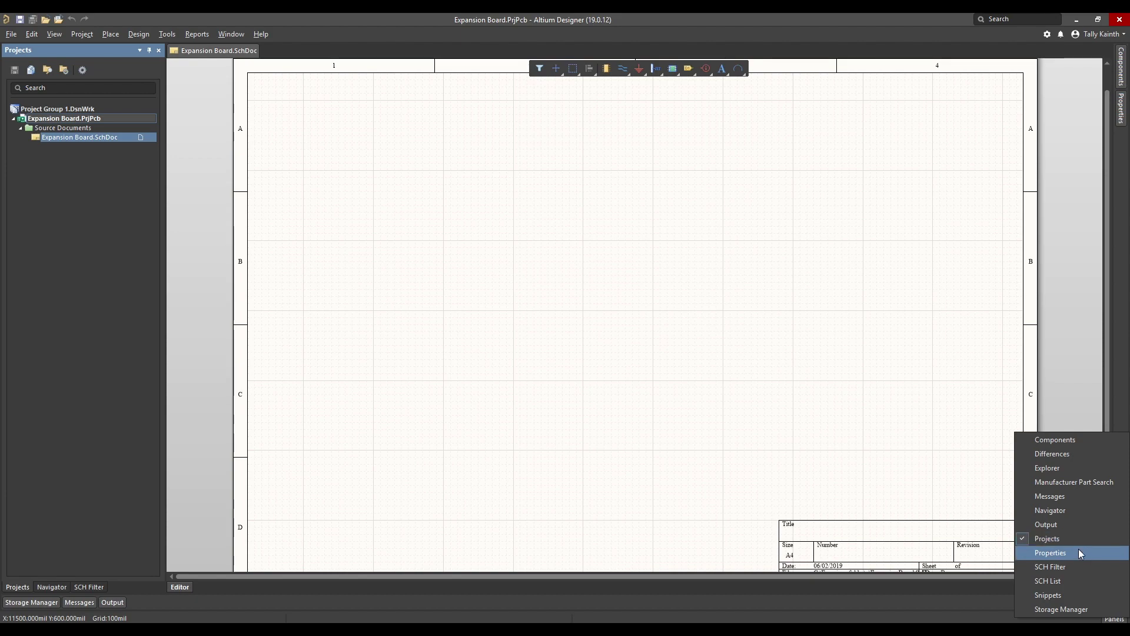
click(1078, 553)
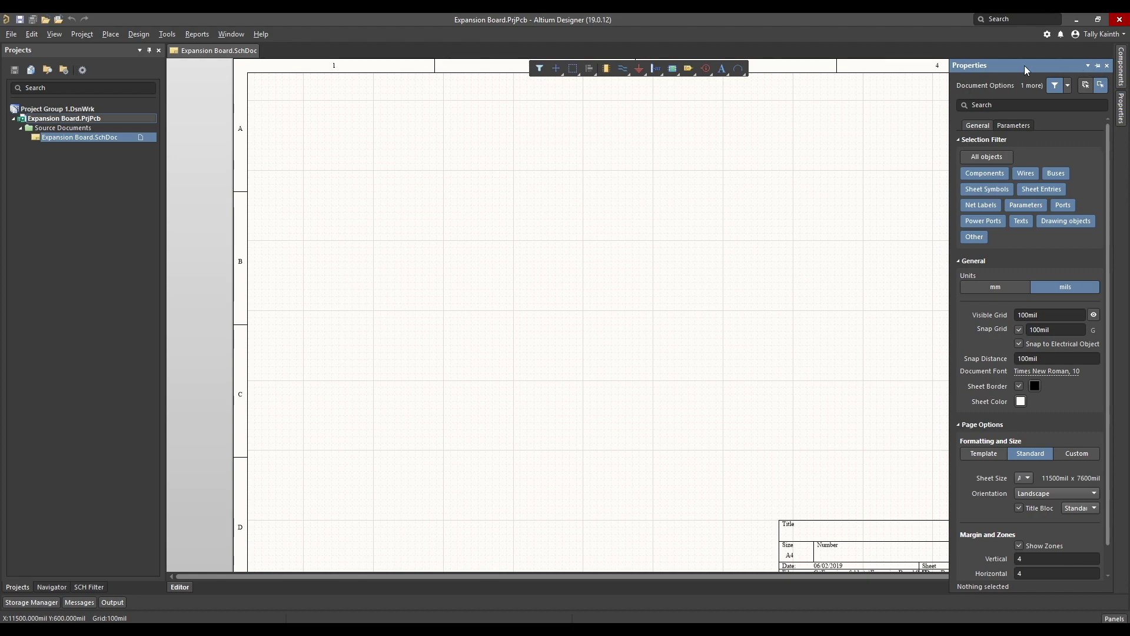
- Float the Properties panel, toggle its auto-hide, and dock it permanently at the right edge
mouse_move(1021, 66)
mouse_down()
mouse_move(487, 98)
mouse_move(83, 101)
mouse_move(1071, 117)
mouse_up()
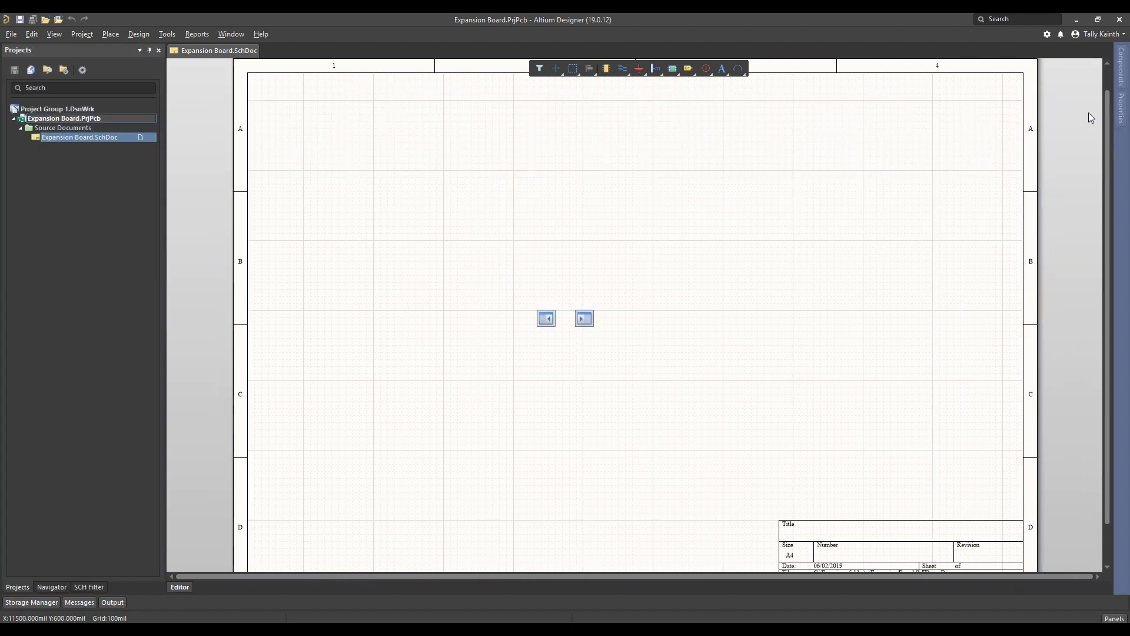
mouse_move(1072, 117)
mouse_down()
mouse_move(950, 80)
mouse_move(1089, 88)
mouse_up()
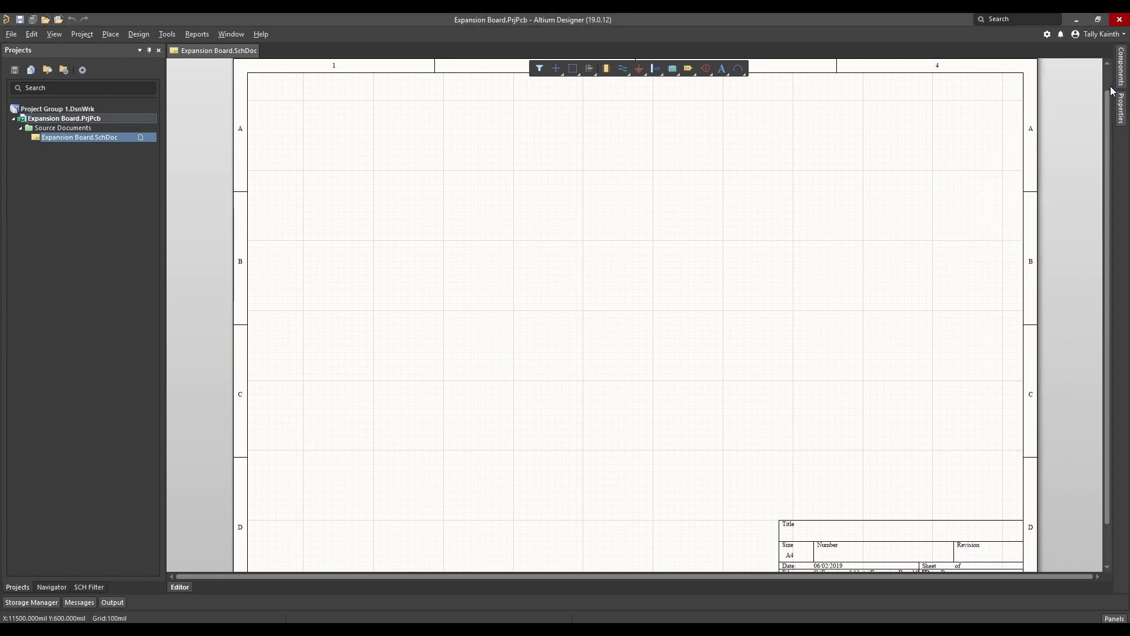
click(1124, 104)
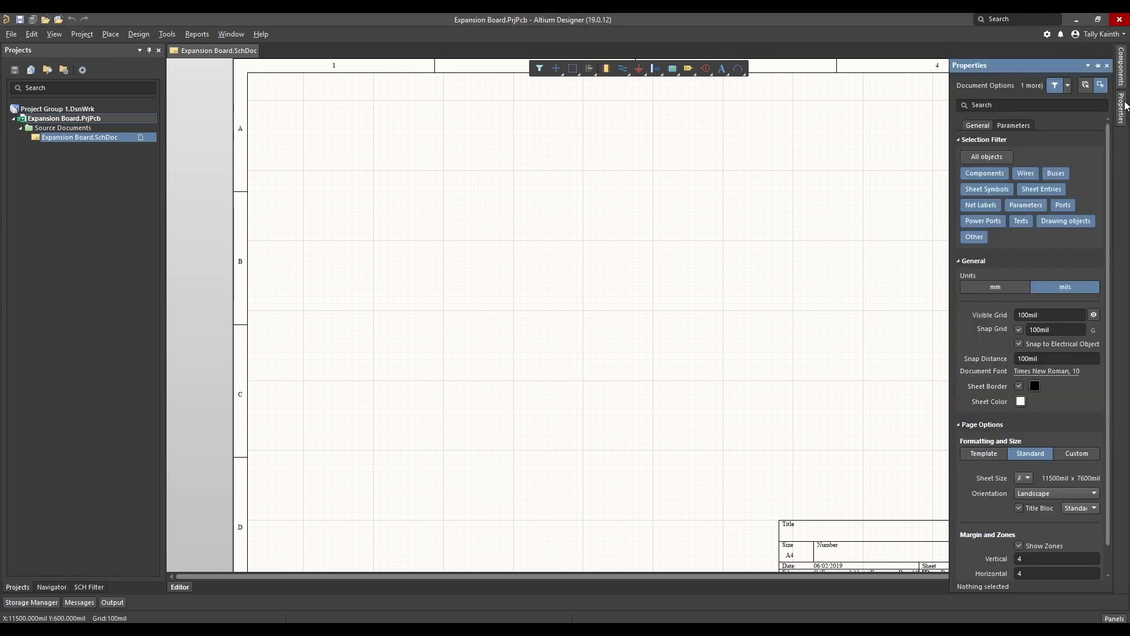
click(1100, 67)
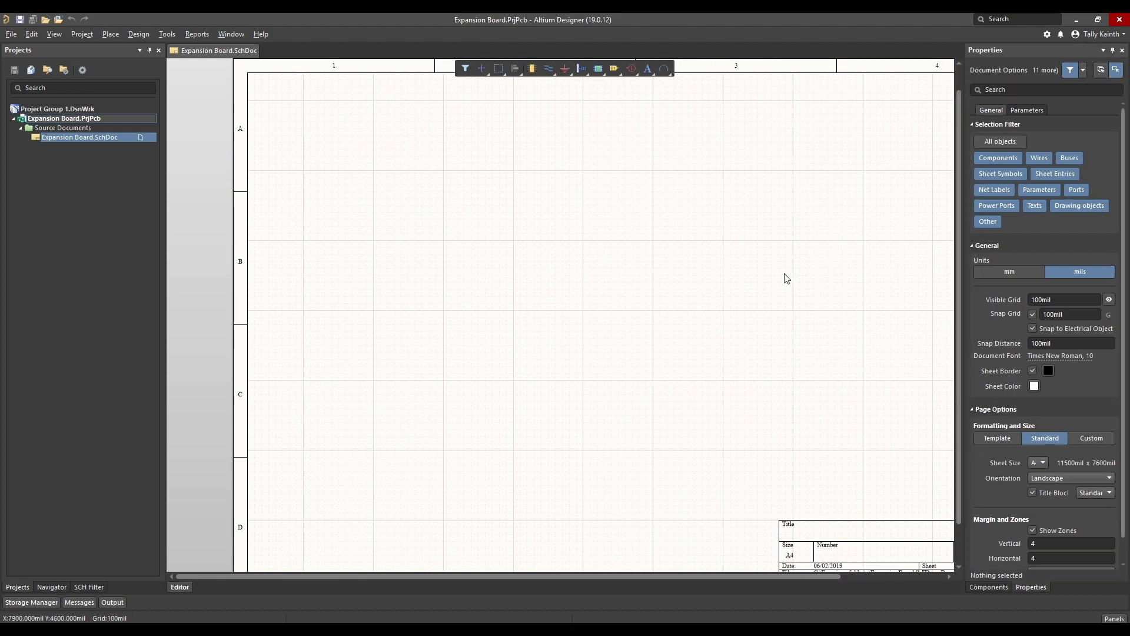
click(1114, 51)
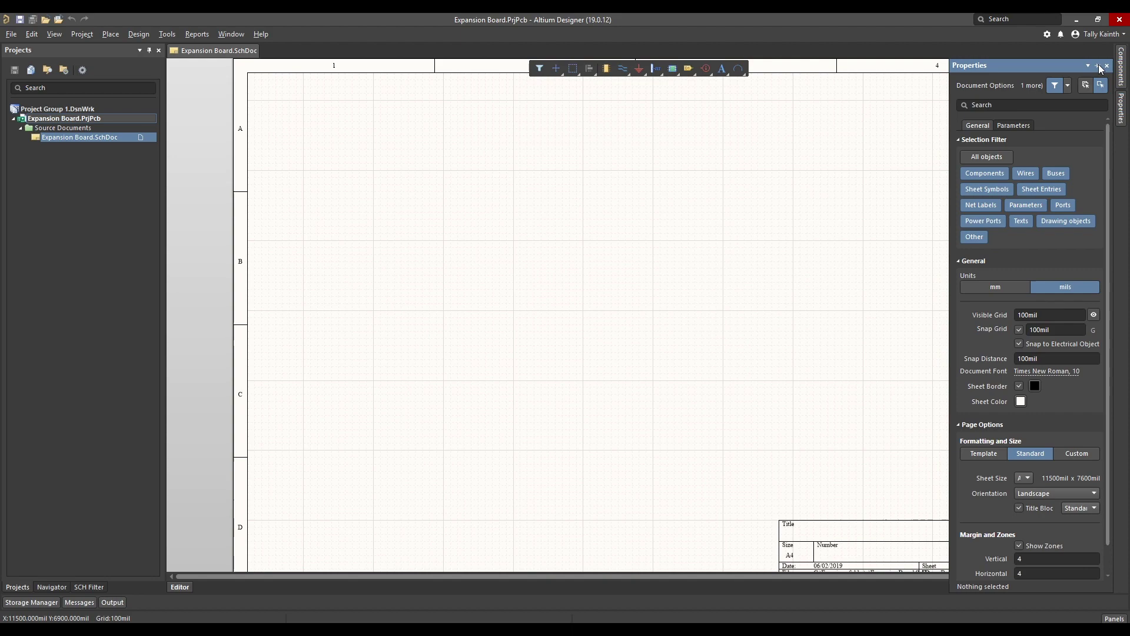
click(1097, 65)
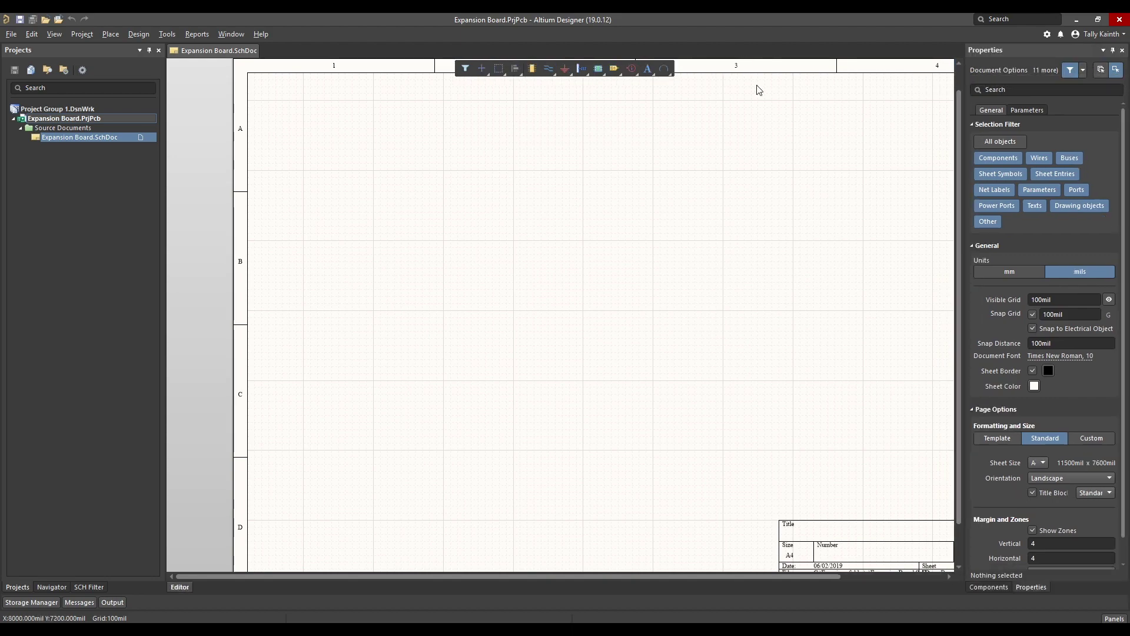
- Add PCB1.PcbDoc to the project and save it as 'Expansion Board'
right_click(62, 120)
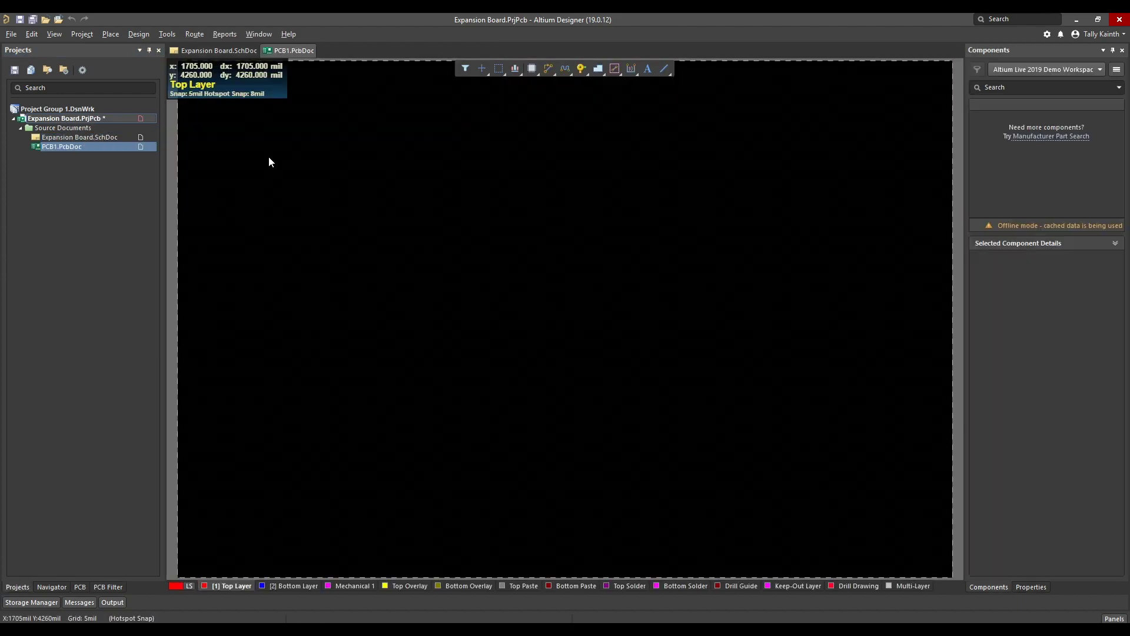
right_click(75, 147)
click(111, 200)
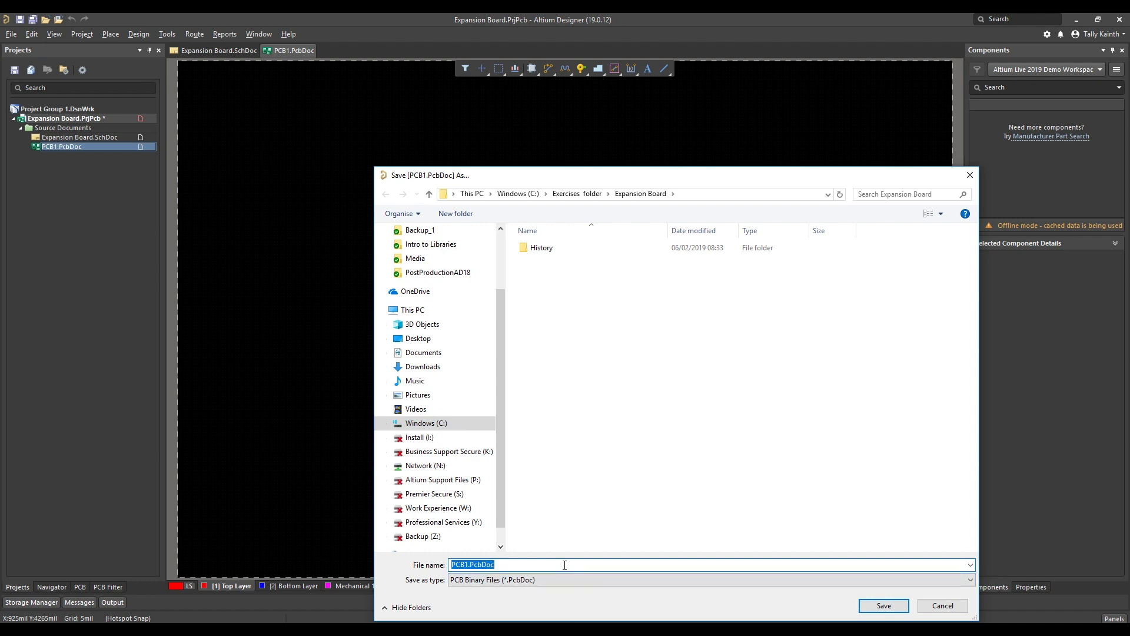
text(Expansion Board)
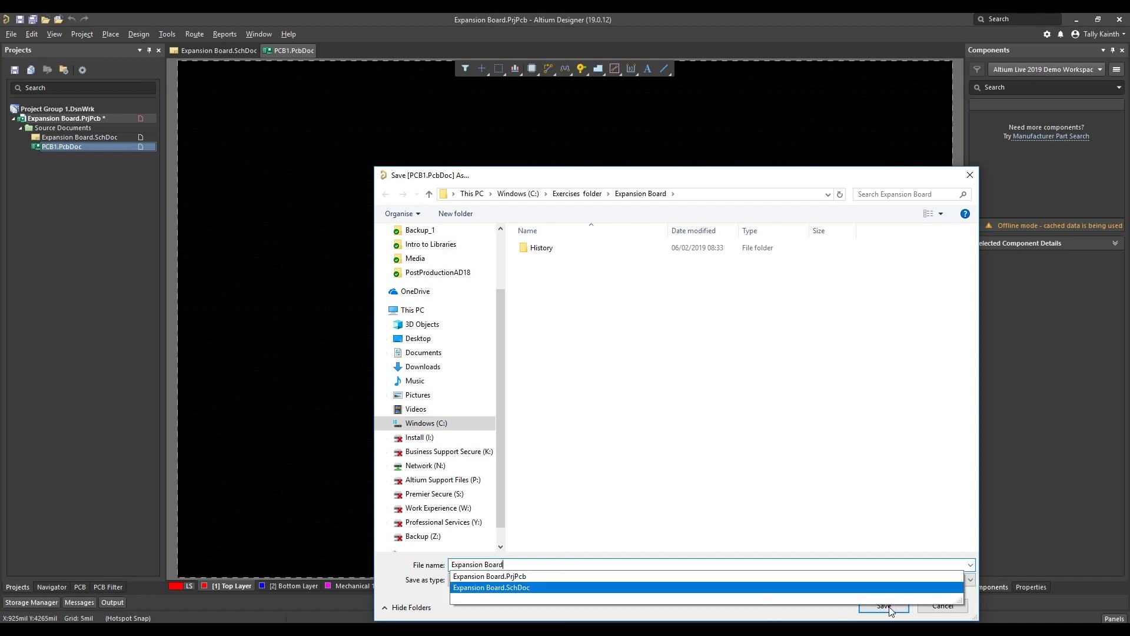
click(885, 606)
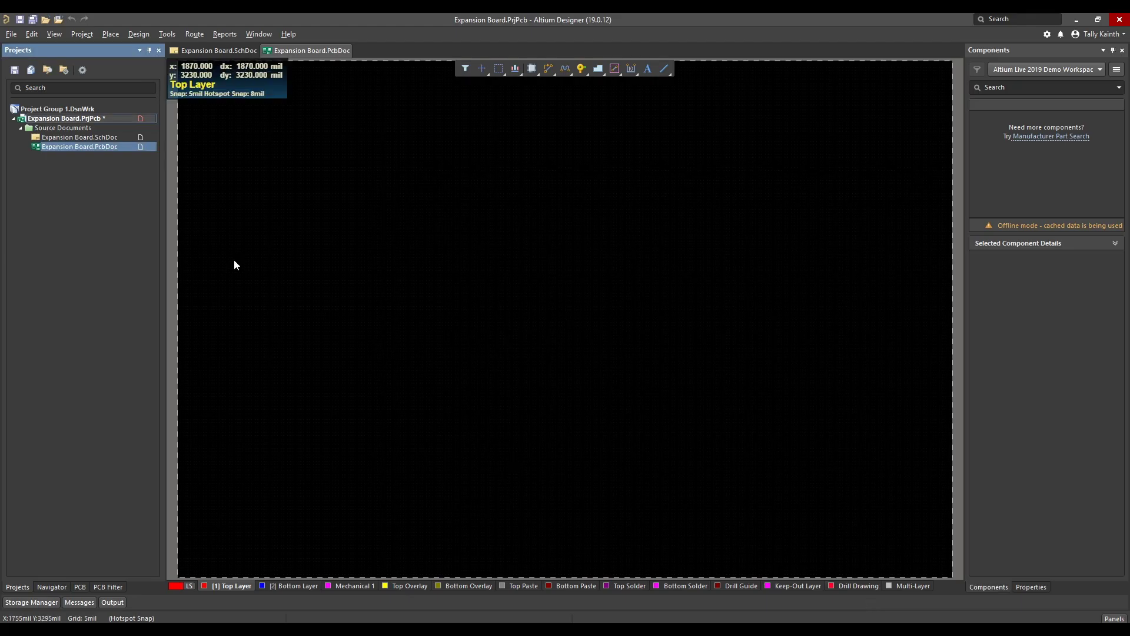
- Save the project, view the schematic, then return to the blank Expansion Board.PcbDoc
right_click(96, 116)
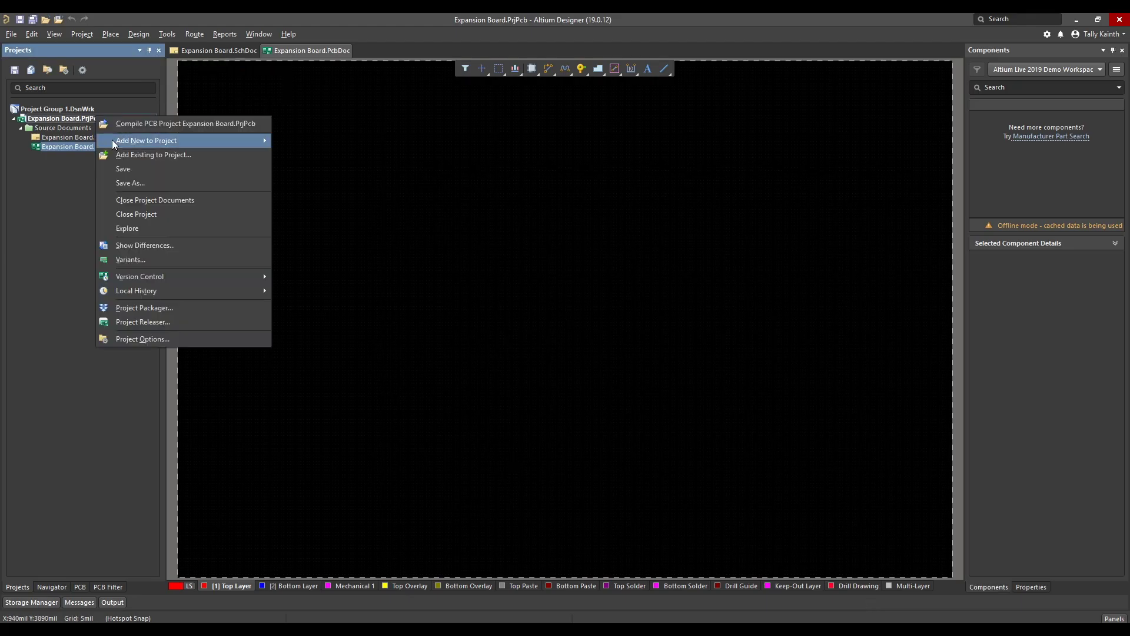
click(125, 170)
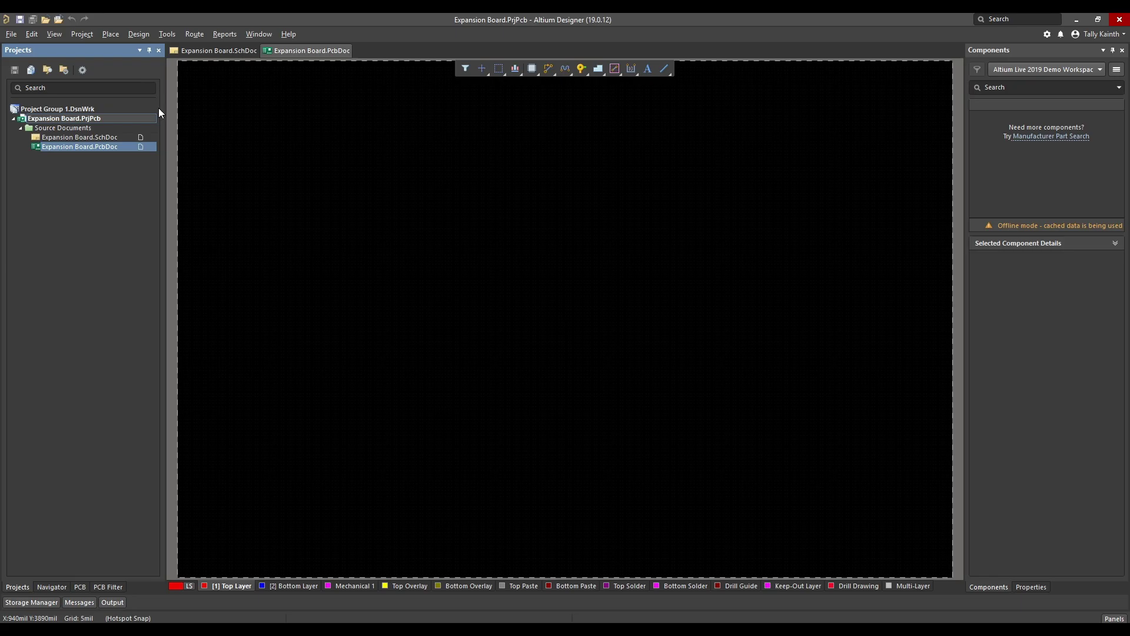
click(216, 49)
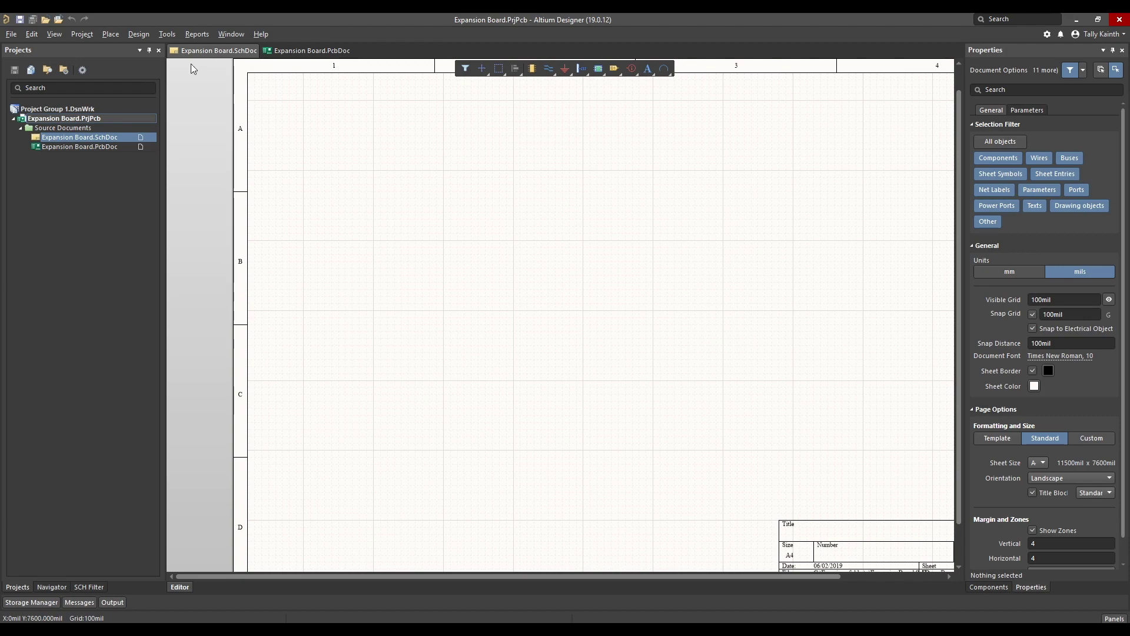
click(94, 145)
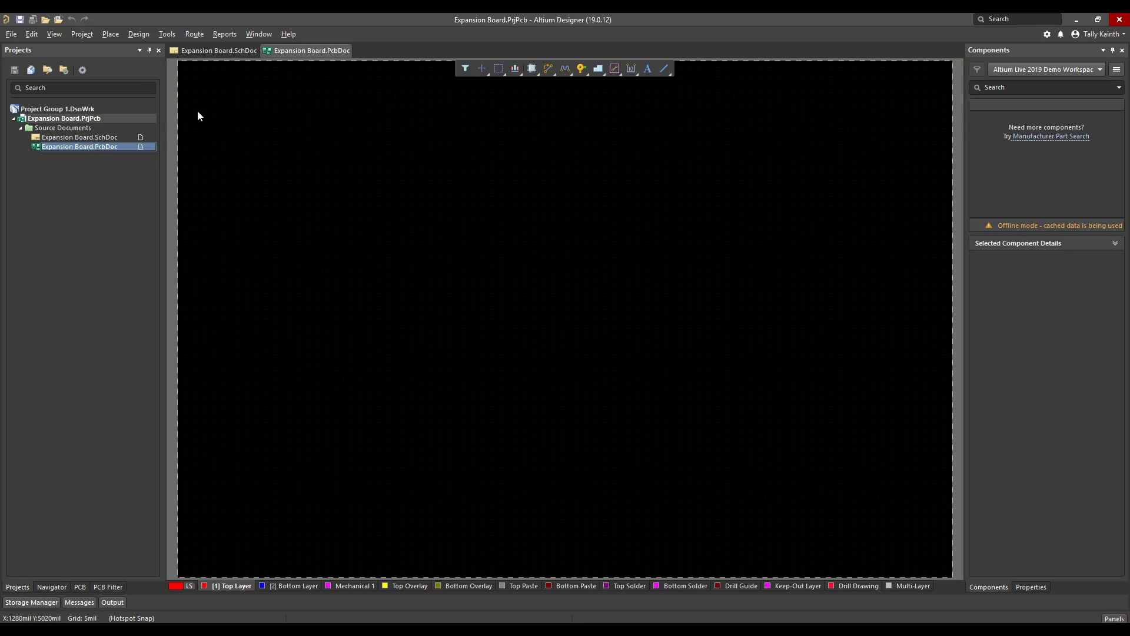
- Open Preferences and review the System General, View and Transparency pages
click(1046, 34)
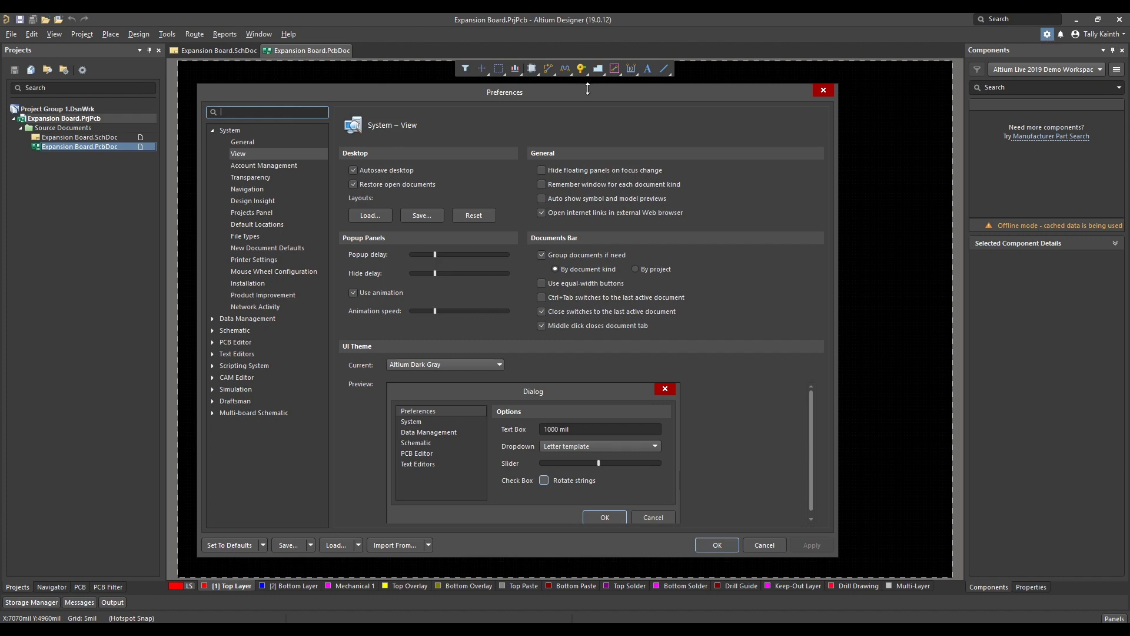
click(232, 143)
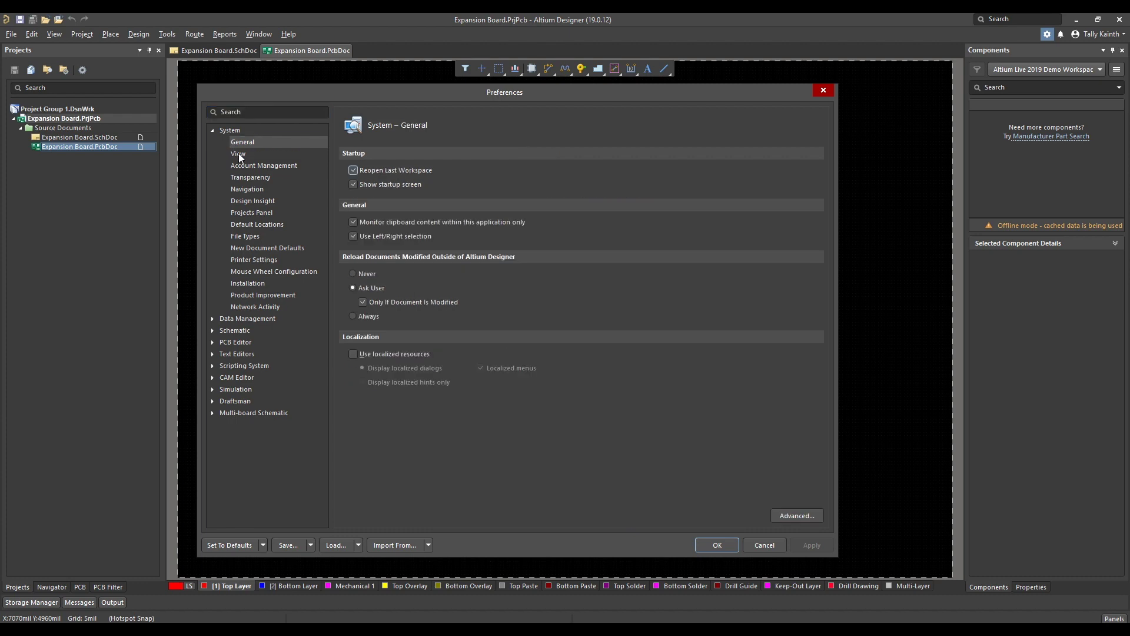
click(238, 153)
click(245, 176)
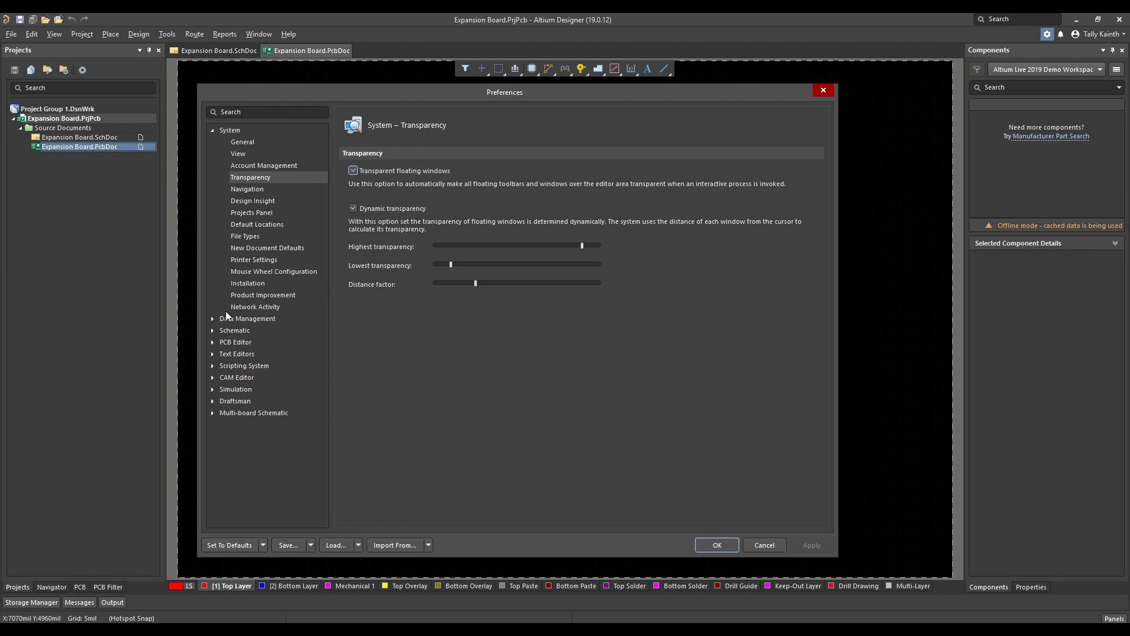
- Review the Schematic General settings and the PCB Editor General and Display pages
click(223, 329)
click(245, 167)
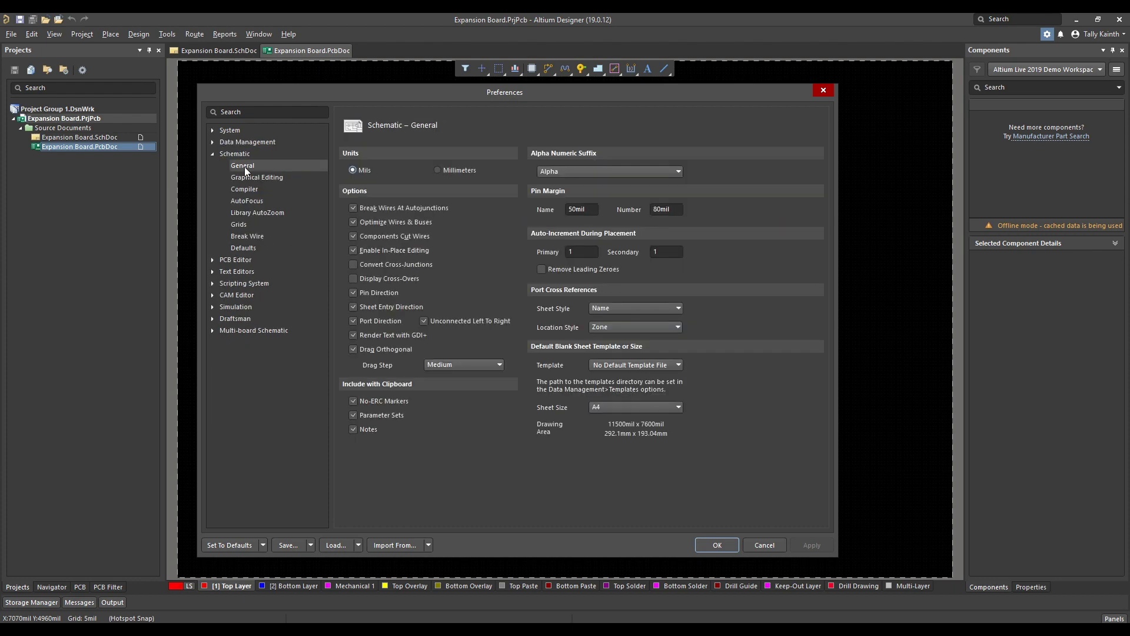
click(245, 176)
click(238, 259)
click(241, 177)
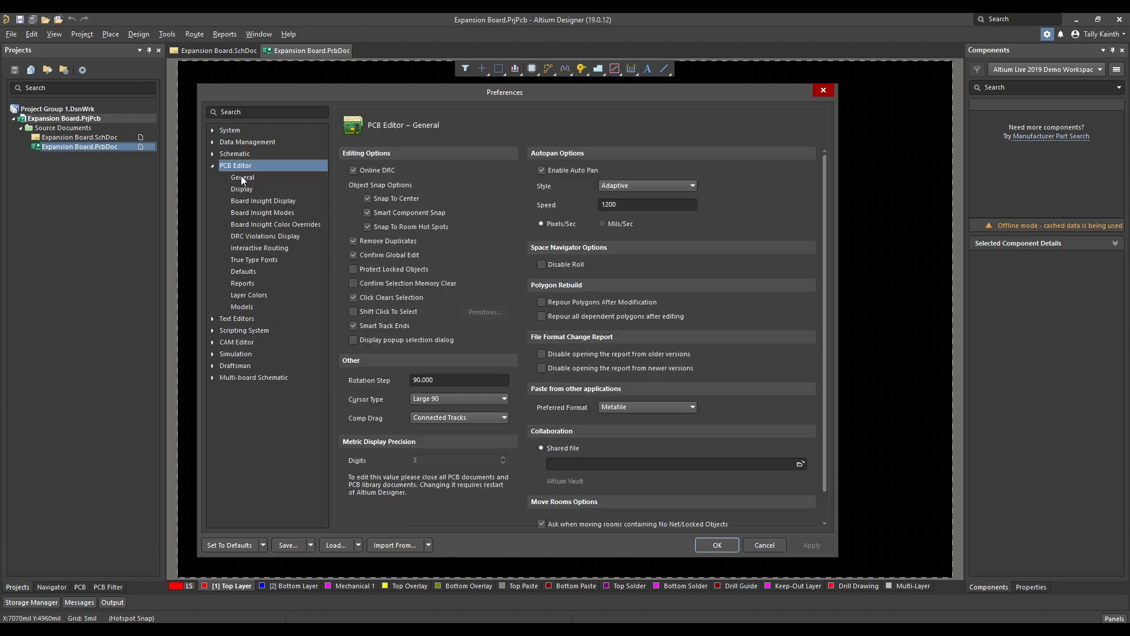
click(243, 189)
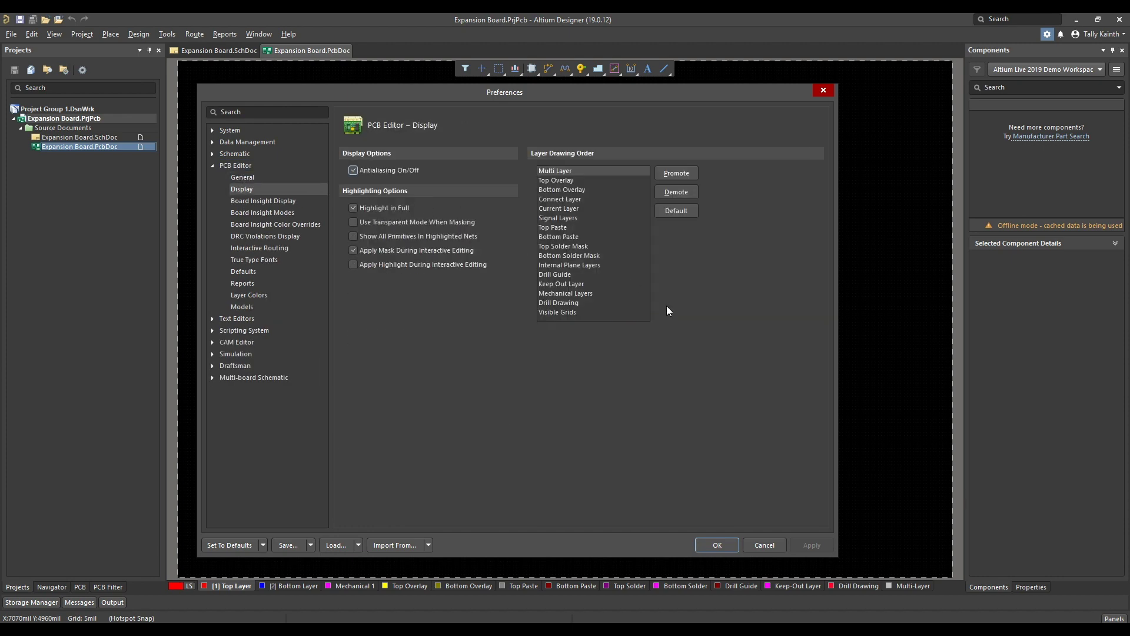
- Cancel Preferences and browse the 2N3904, Cap Feed and Cap Var symbols in Miscellaneous Devices.SchLib
click(771, 545)
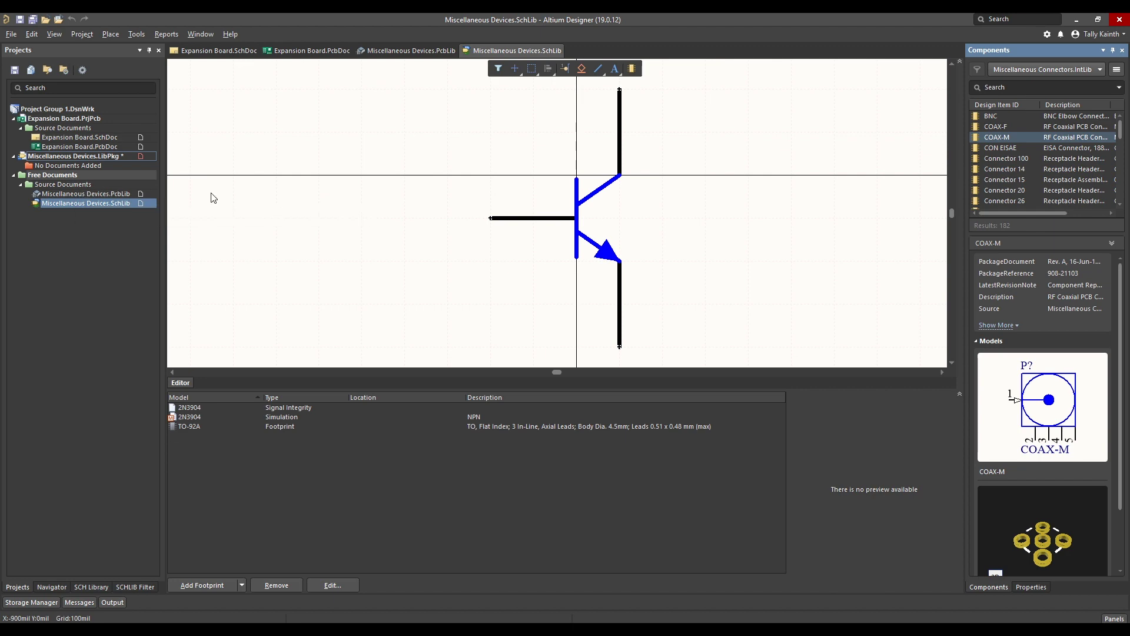
click(96, 587)
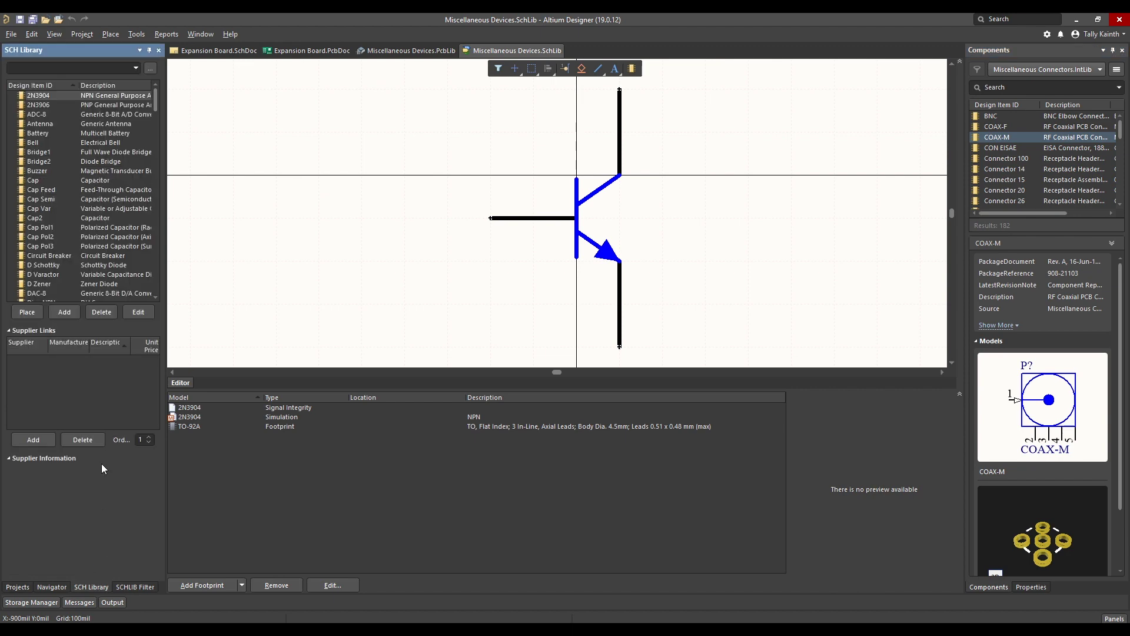
click(99, 184)
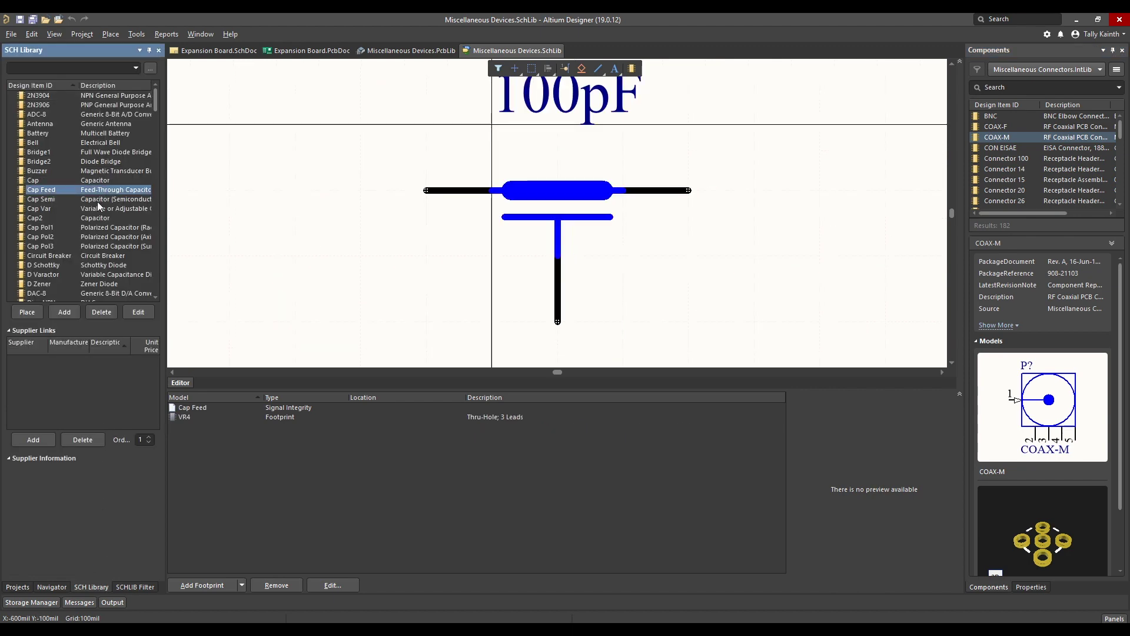
click(98, 208)
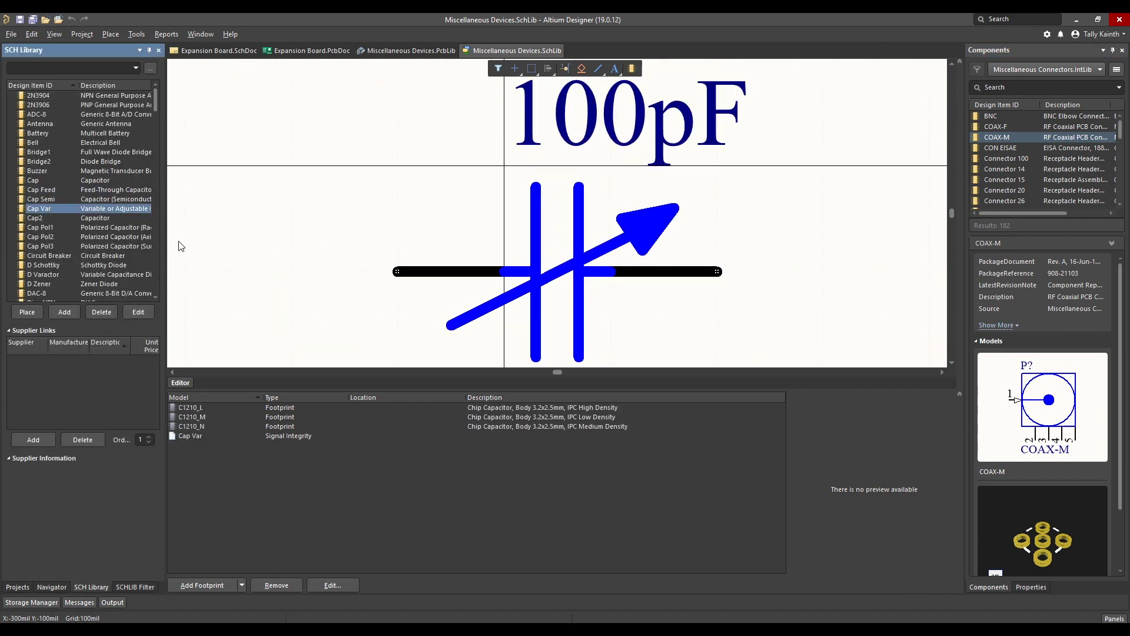
- In Miscellaneous Devices.PcbLib, browse footprints 0603, INDC1608L, MODULE4, MODULE5B and PIN-W2/E2.8, ending on RAD-0.2
click(406, 50)
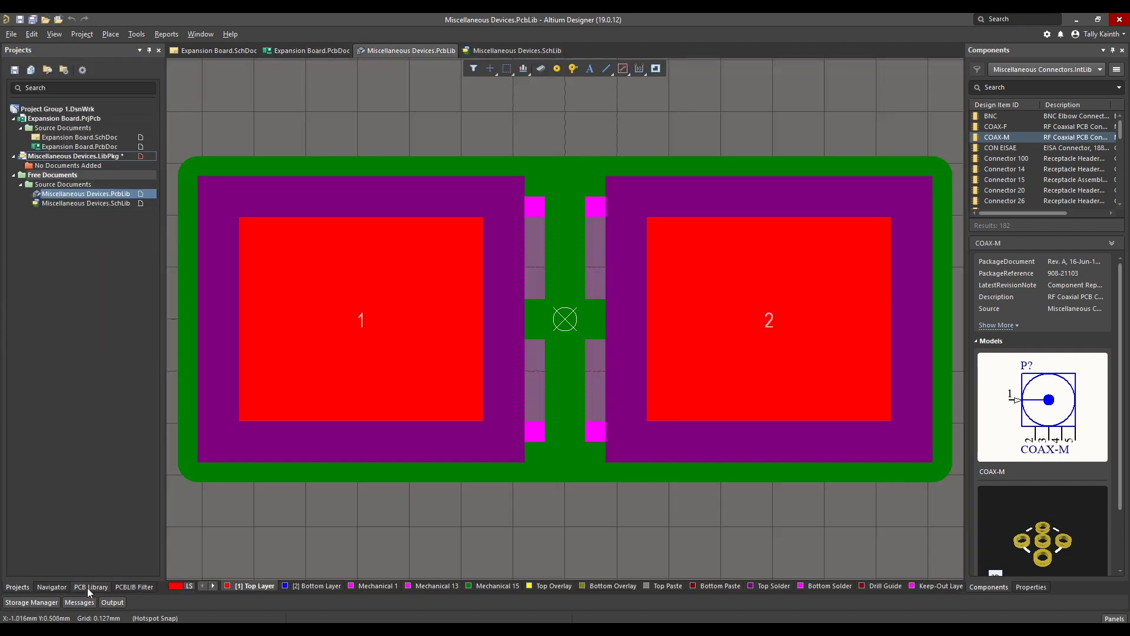
click(88, 587)
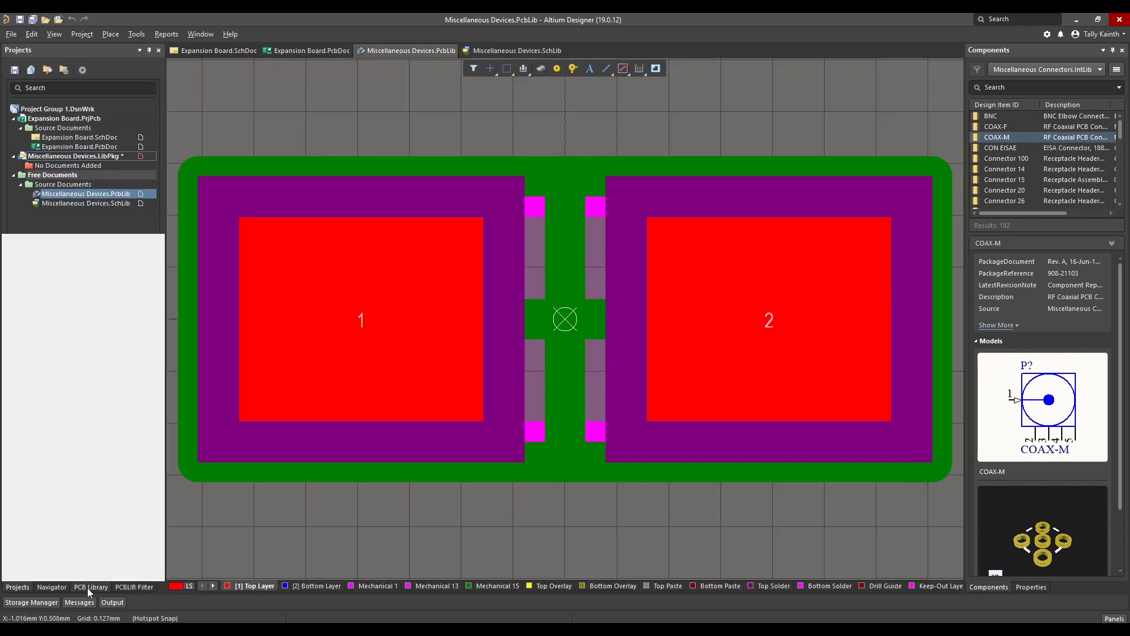
click(35, 185)
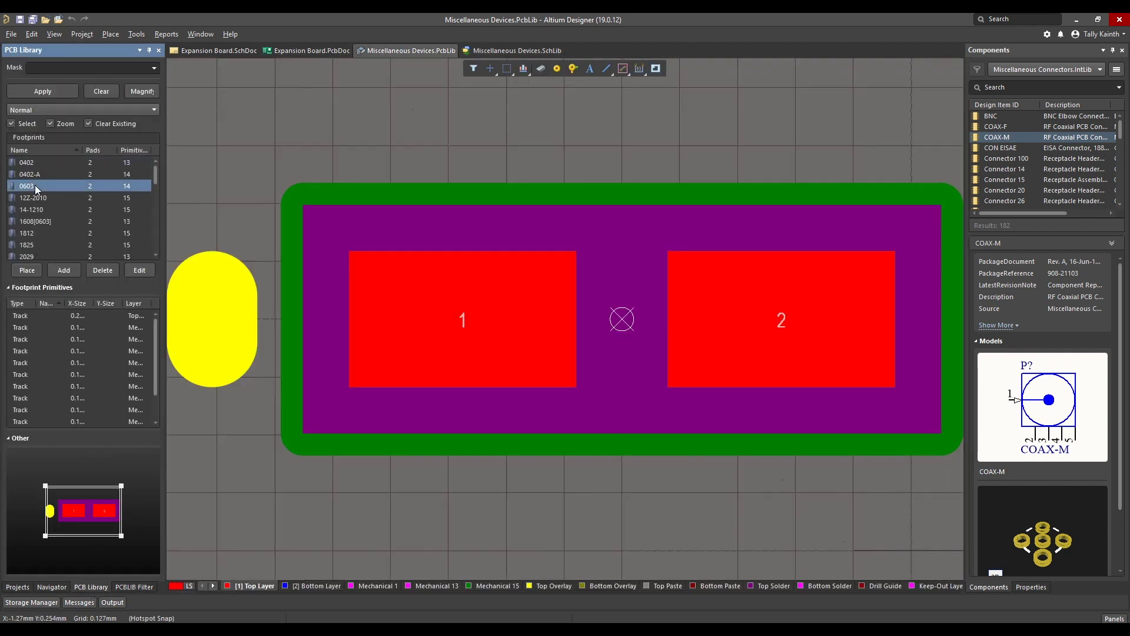
click(39, 224)
scroll(39, 224, down, 5)
scroll(40, 224, down, 3)
scroll(39, 224, down, 3)
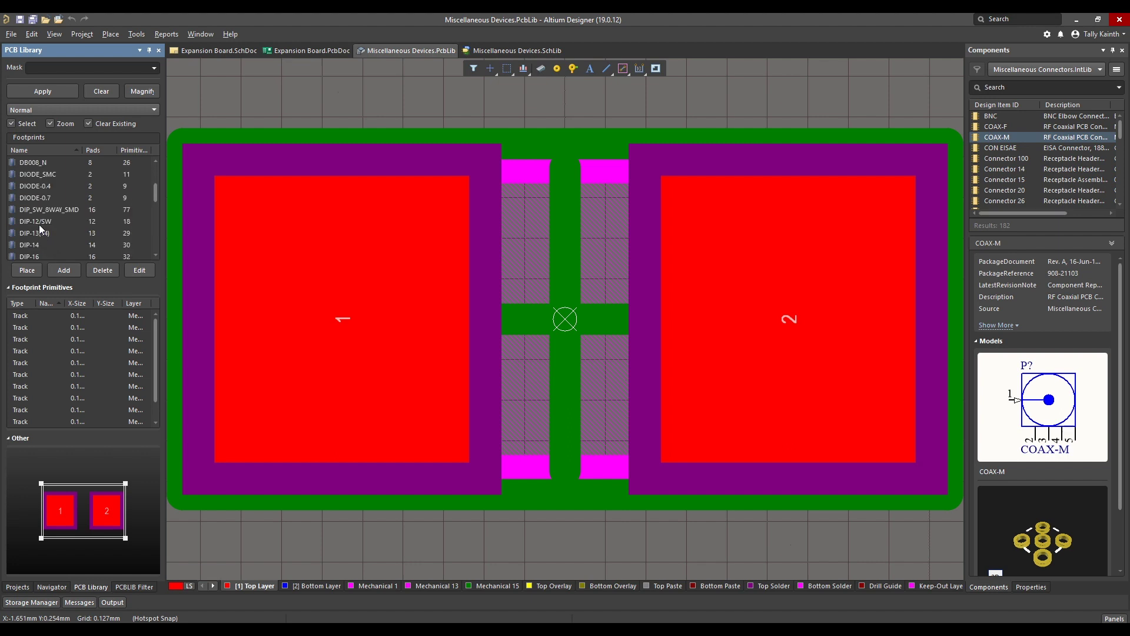
scroll(38, 224, down, 3)
scroll(39, 224, down, 3)
click(36, 232)
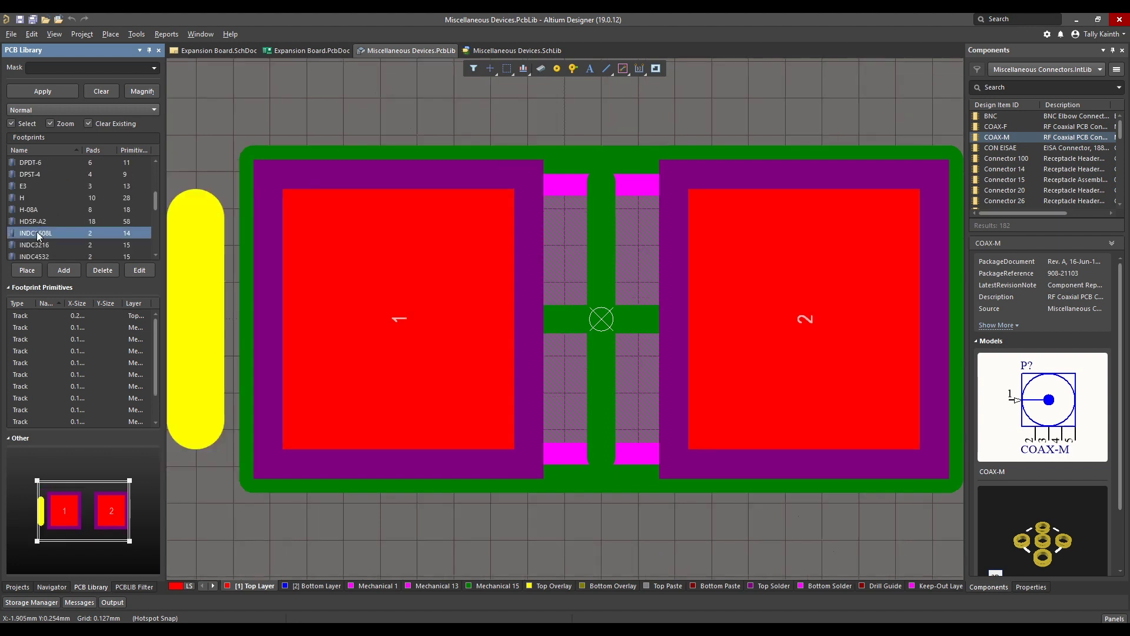
scroll(36, 233, down, 2)
click(37, 233)
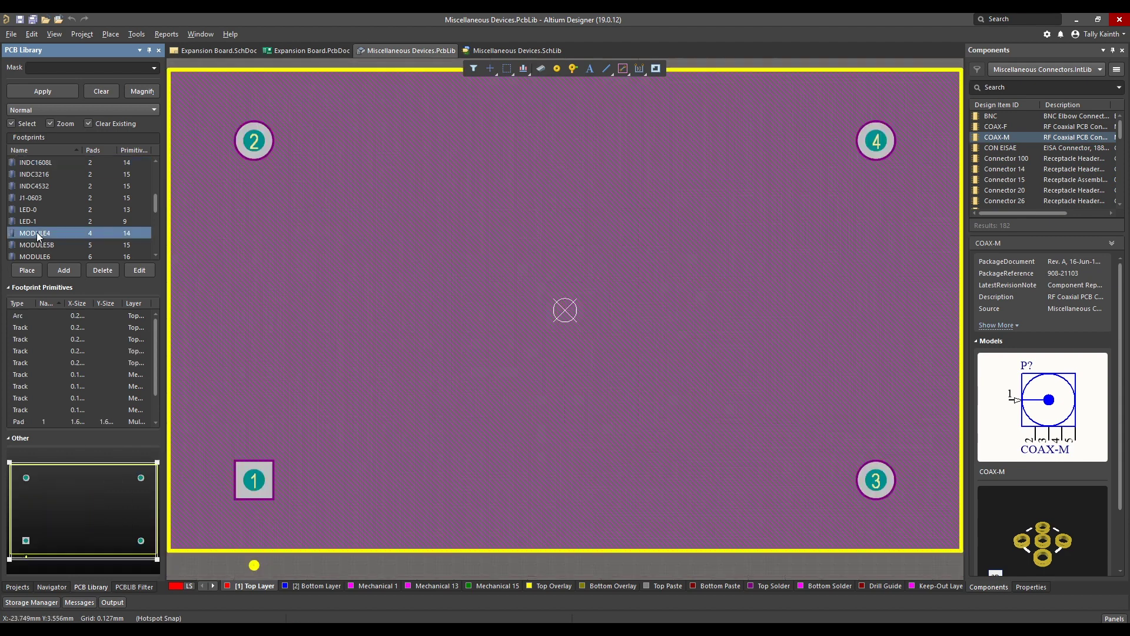
click(45, 246)
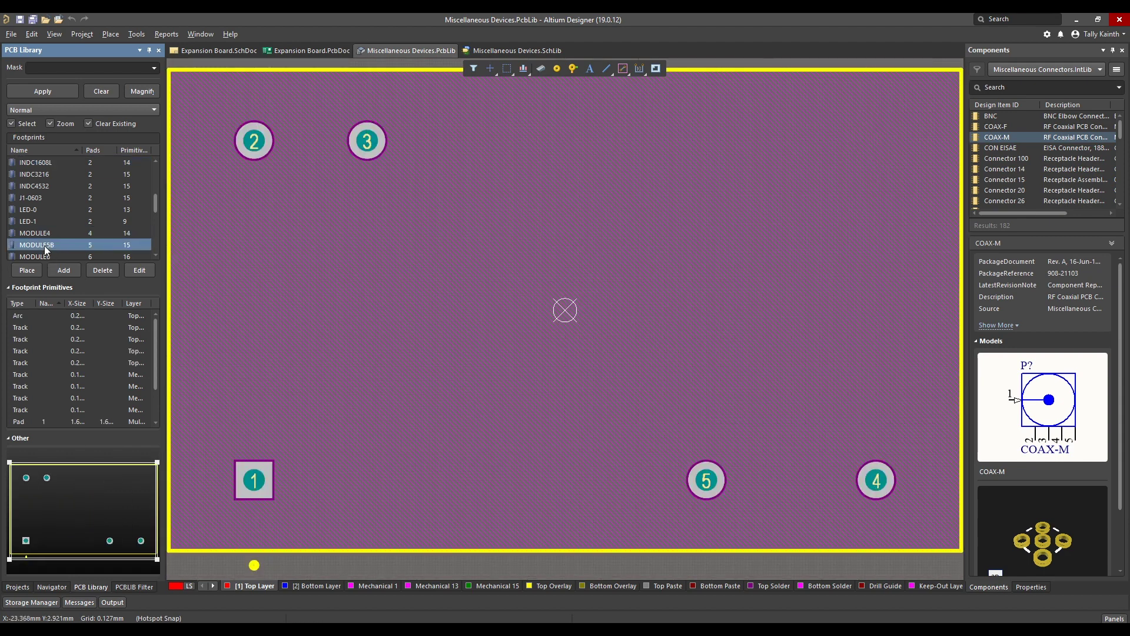
scroll(45, 246, down, 2)
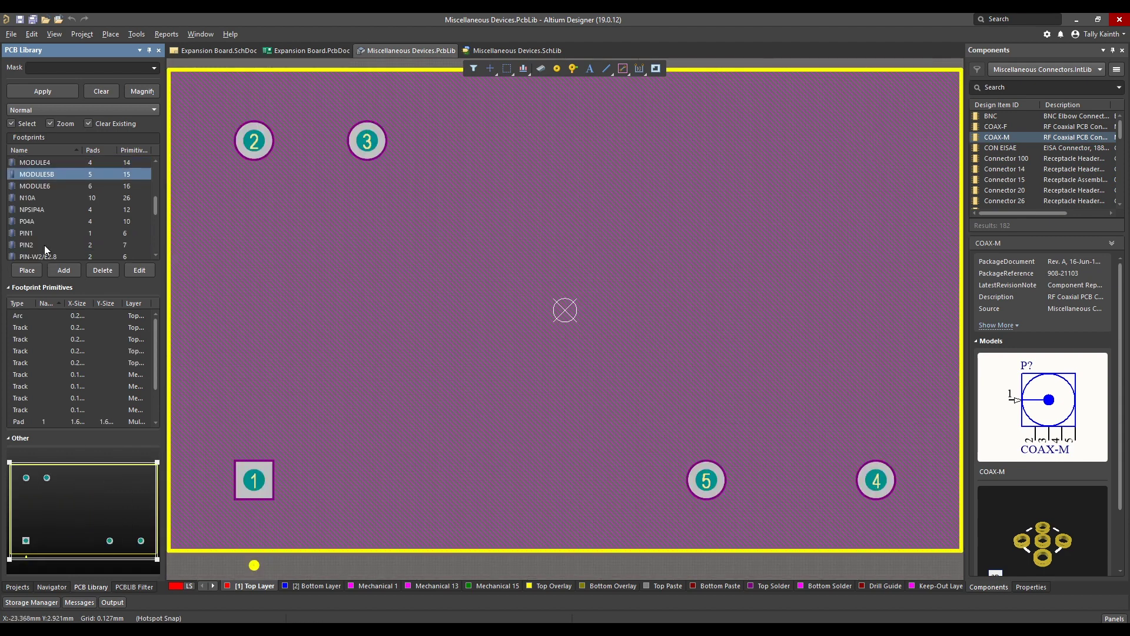
click(37, 256)
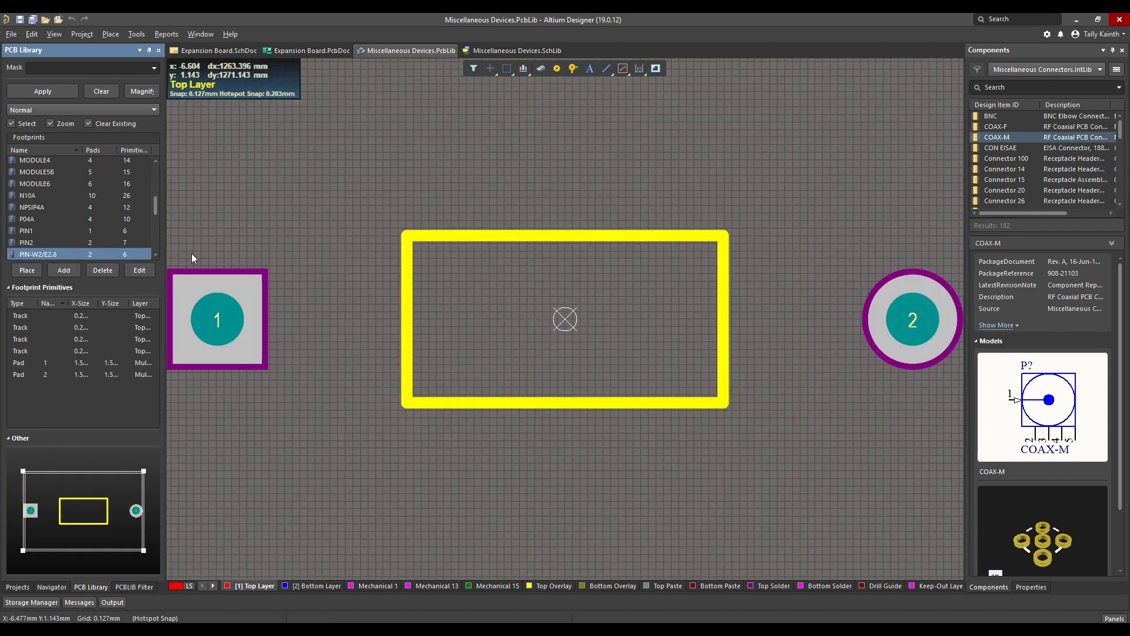
scroll(42, 206, down, 3)
click(41, 205)
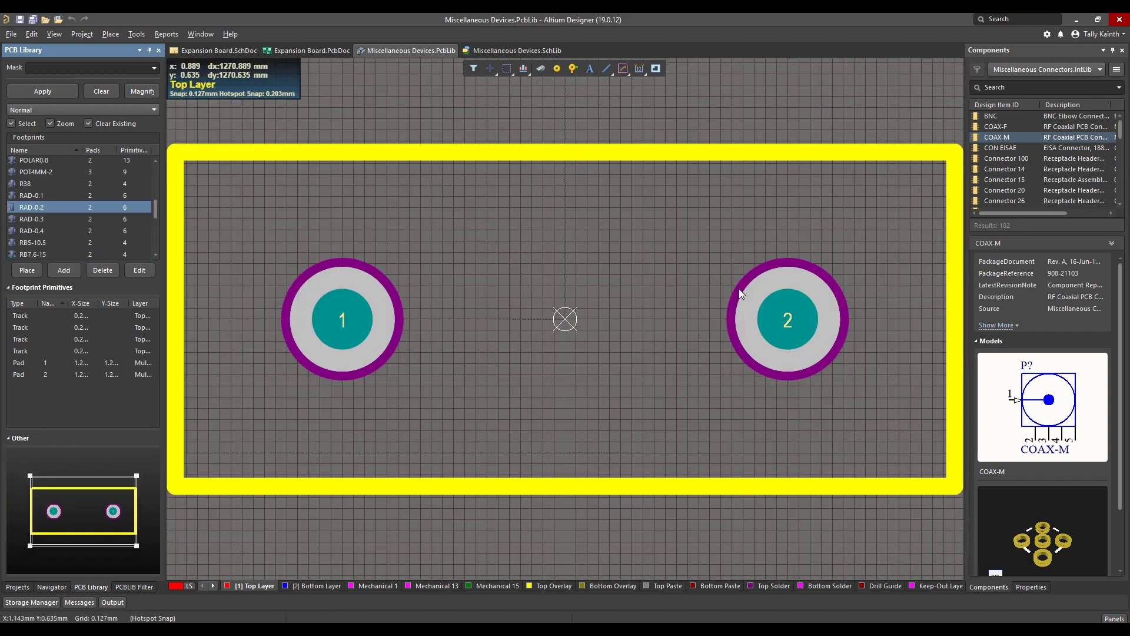
- Open the Explorer panel from the Panels list to browse the Altium Content Vault
click(1113, 619)
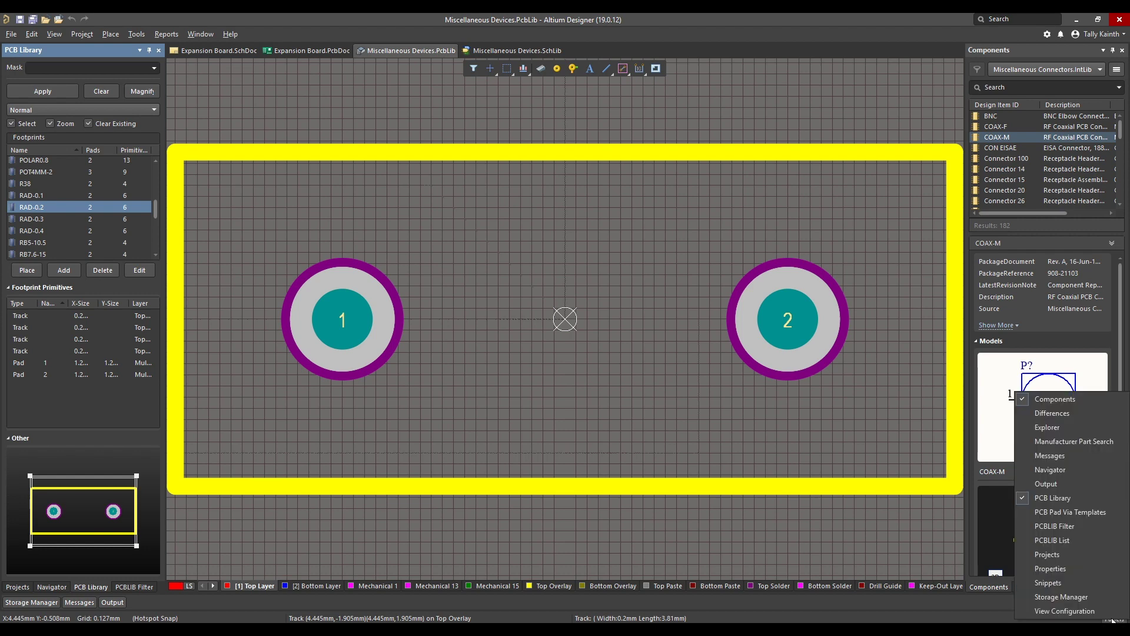
click(1061, 425)
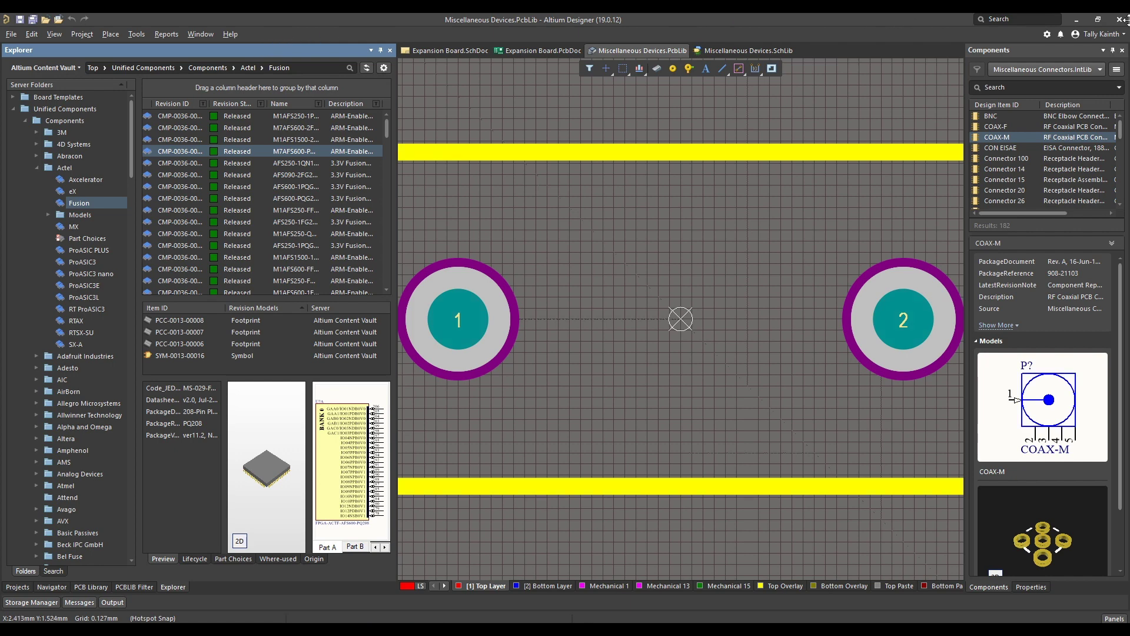
- Open Preferences at Data Management > File-based Libraries to see the installed Miscellaneous libraries
click(1047, 33)
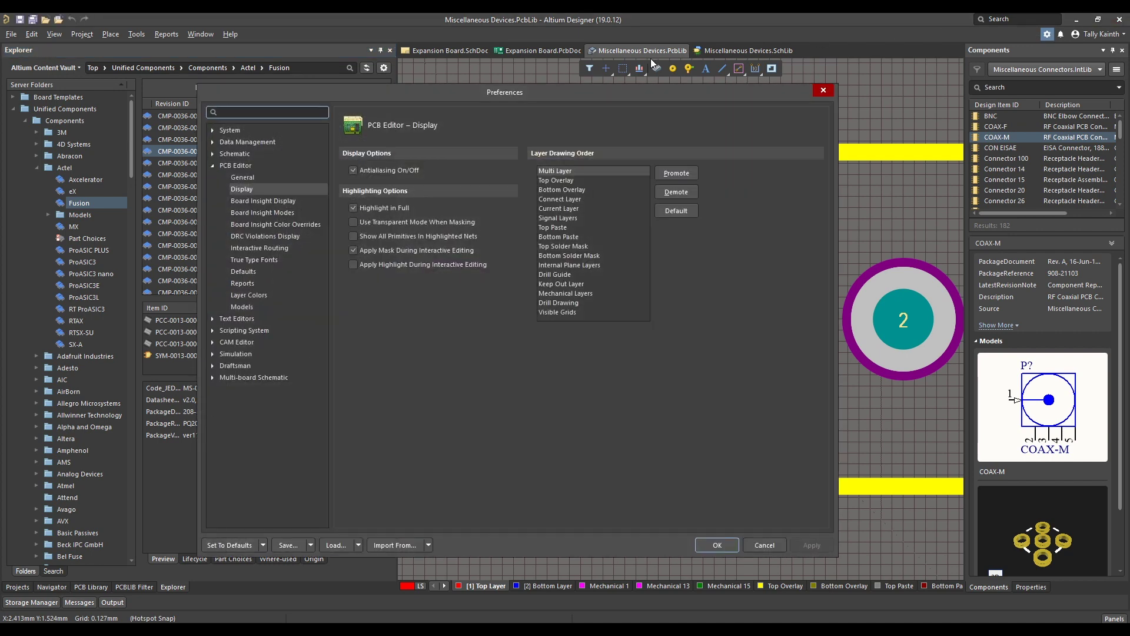
click(212, 144)
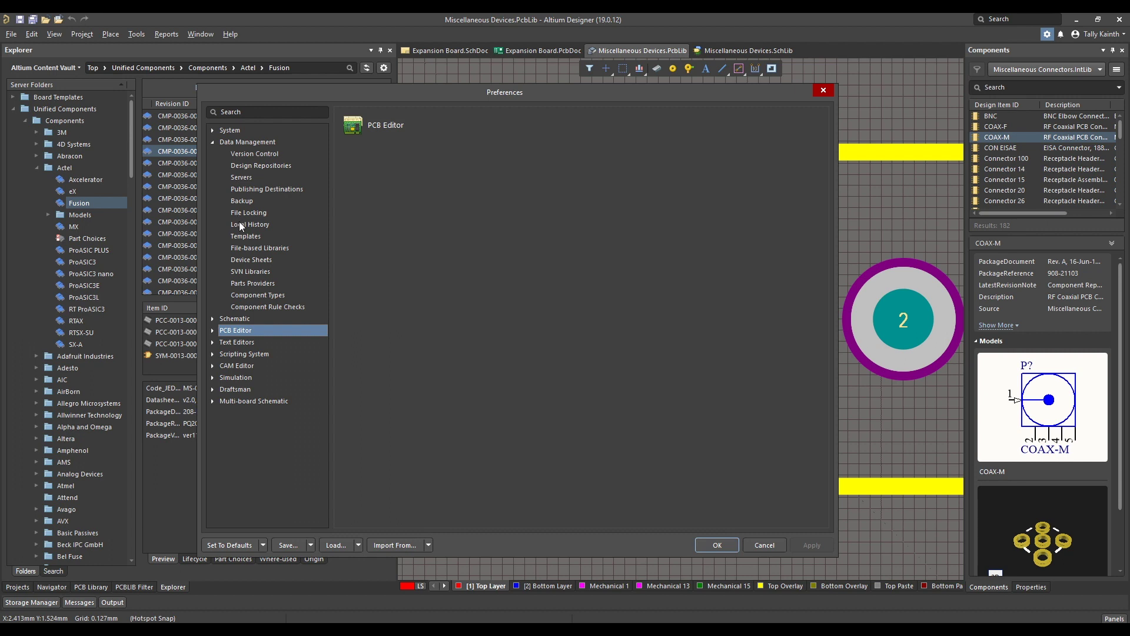
click(252, 247)
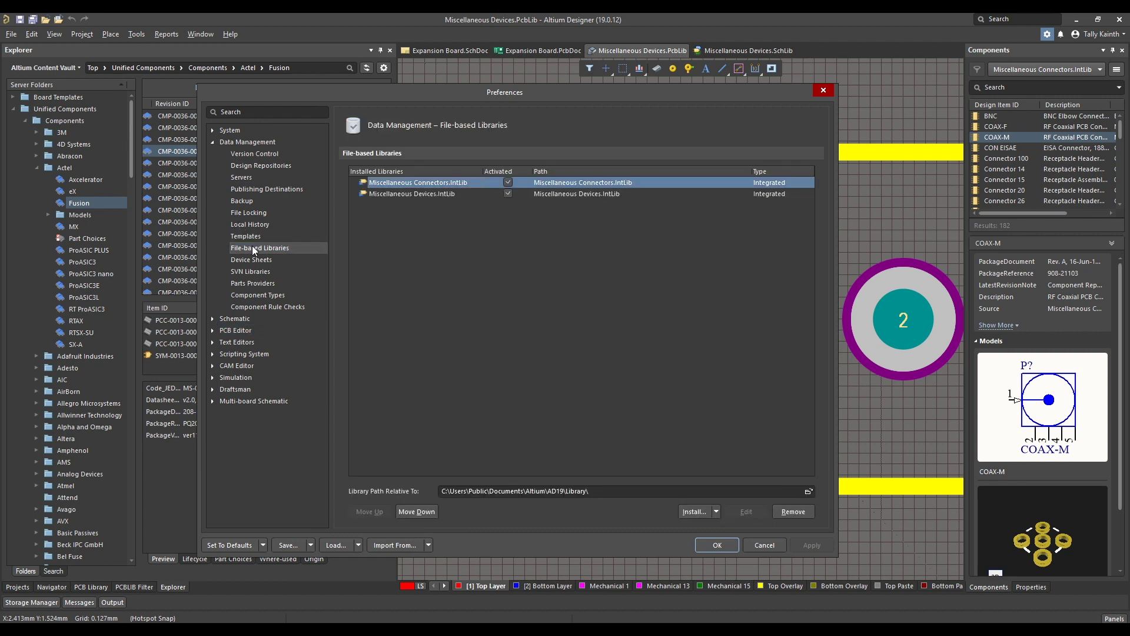
- Show the SVN Libraries page with its Working Folder, Cache Folder and 10-minute update check
click(248, 271)
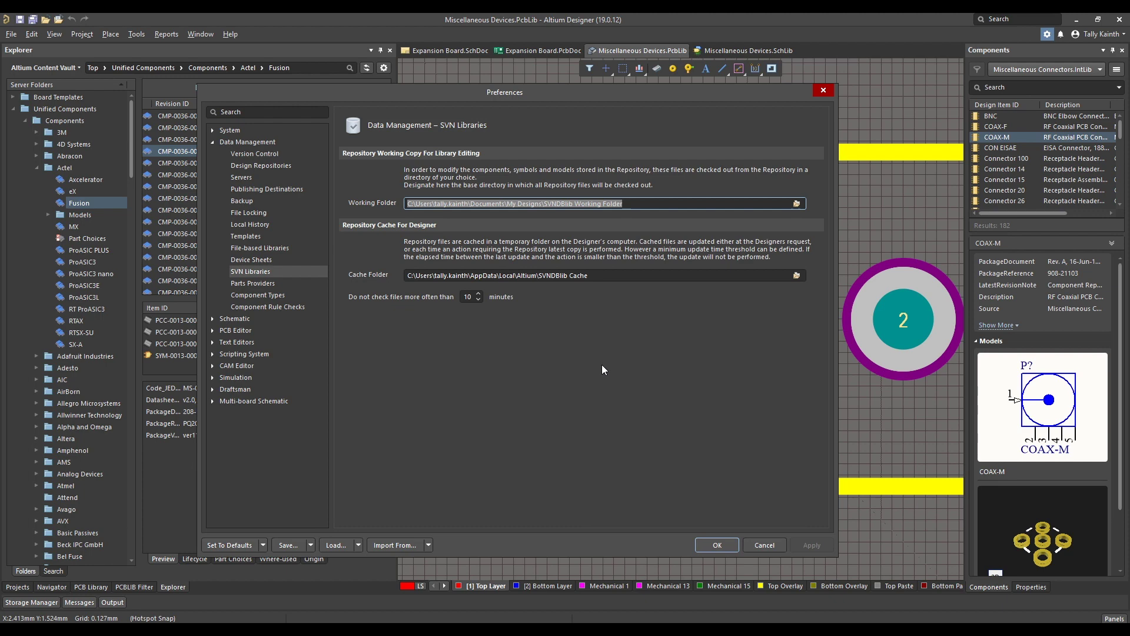
- Close Preferences with OK, leaving the SVN library settings unchanged
click(718, 551)
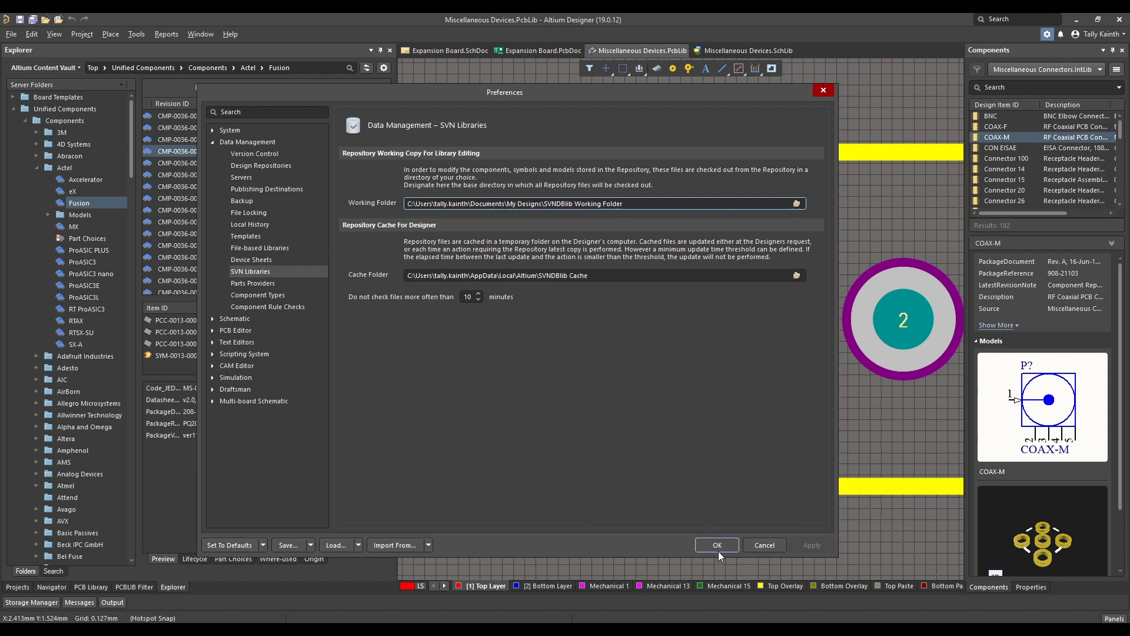